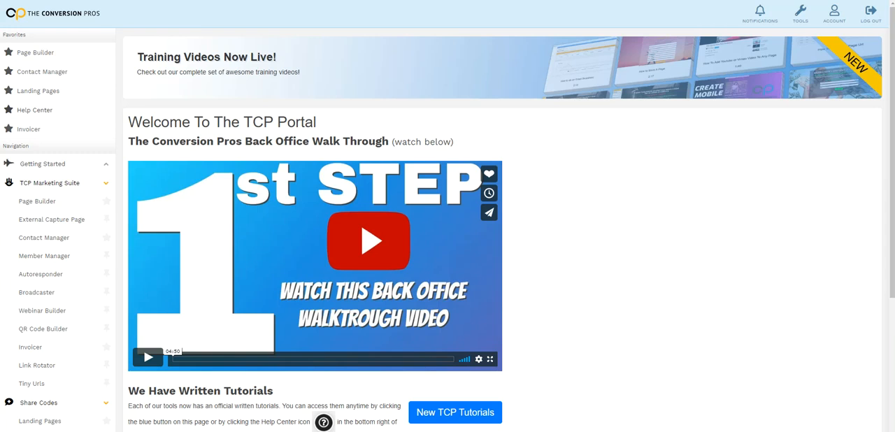
# Open the Autoresponder campaign overview in the TCP Marketing Suite and dismiss the guided tour offer
pyautogui.scroll(-1, 42, 186)
pyautogui.scroll(-3, 42, 186)
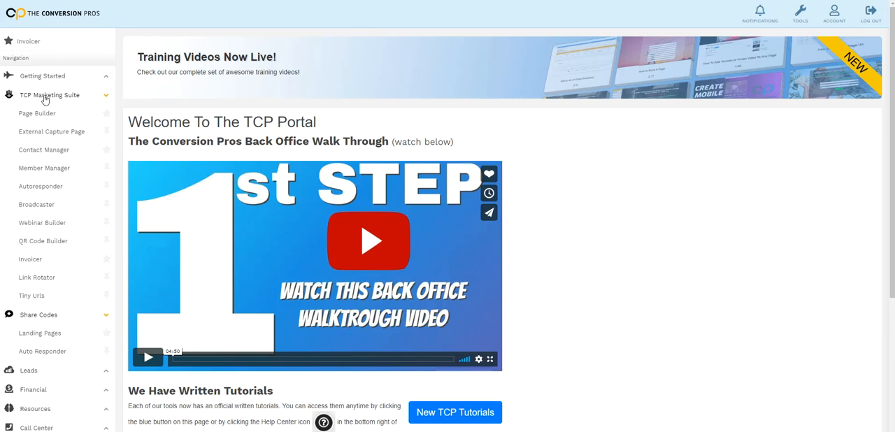
pyautogui.click(40, 188)
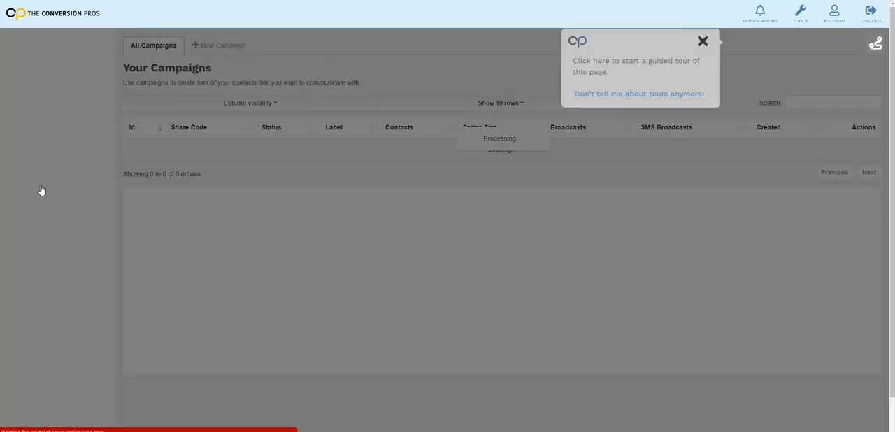
pyautogui.click(839, 43)
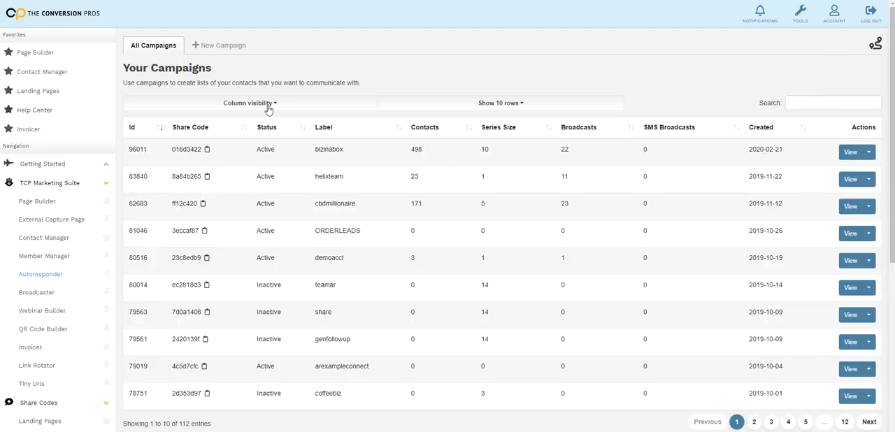
# Create and save a new autoresponder campaign labeled "HOW EASY IS IT"
pyautogui.click(221, 46)
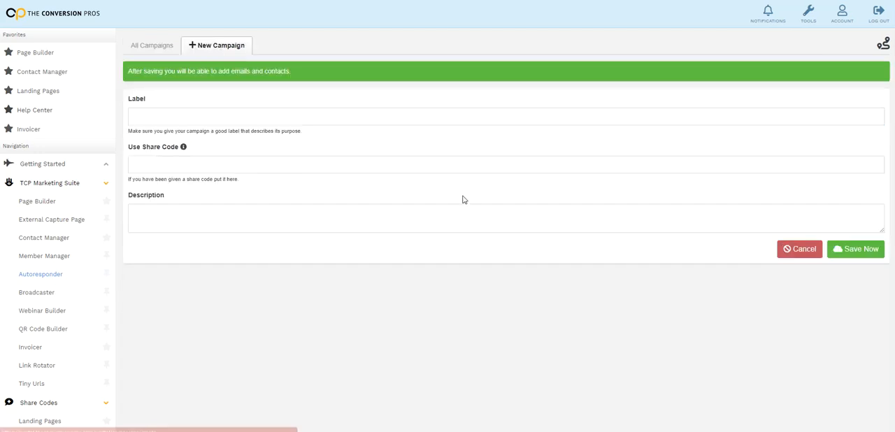
pyautogui.click(182, 118)
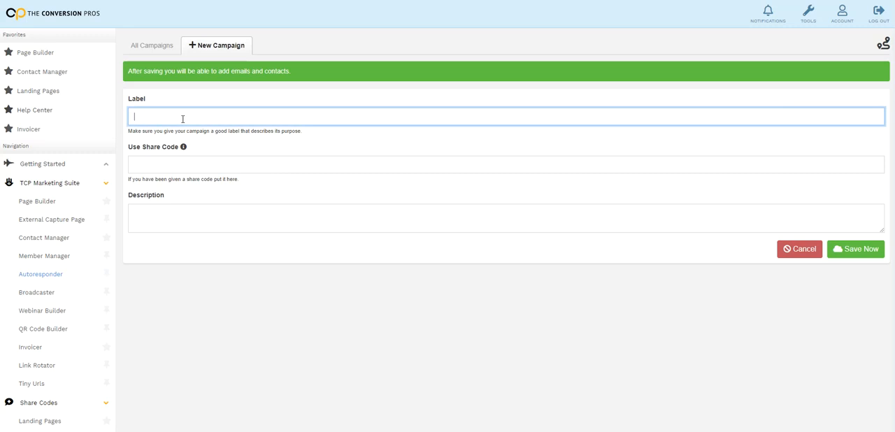
pyautogui.write('HOW EASY IS IT')
pyautogui.click(844, 251)
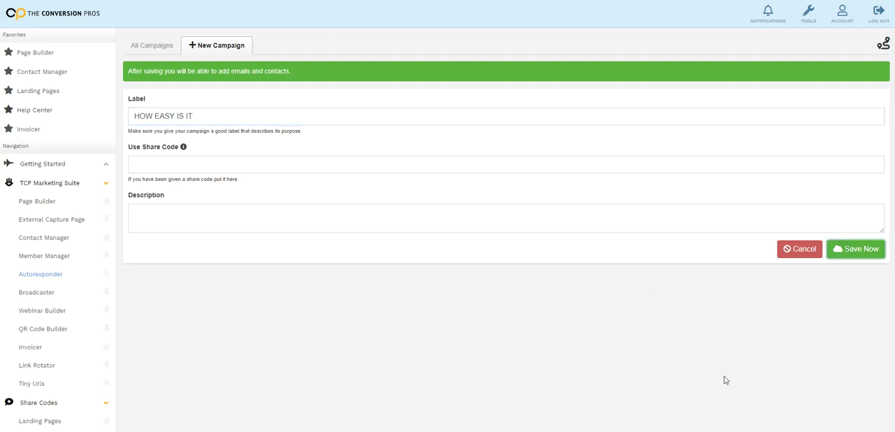
# Start a new message in the campaign's email series and set its delay to 0 hours
pyautogui.click(475, 77)
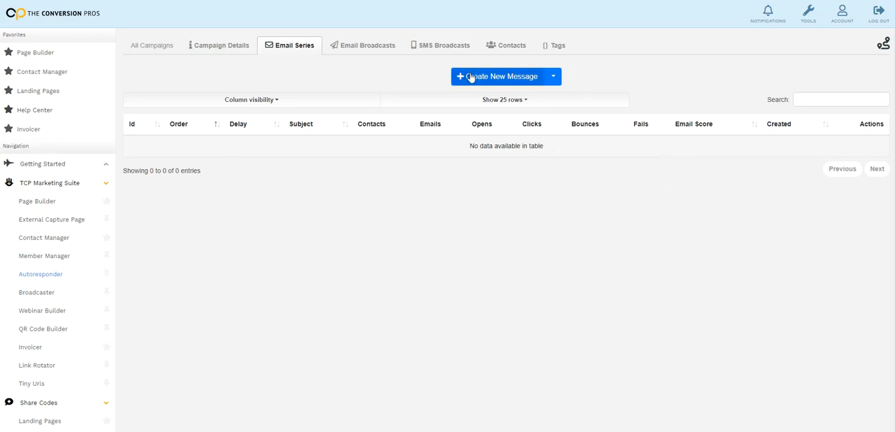
pyautogui.click(509, 81)
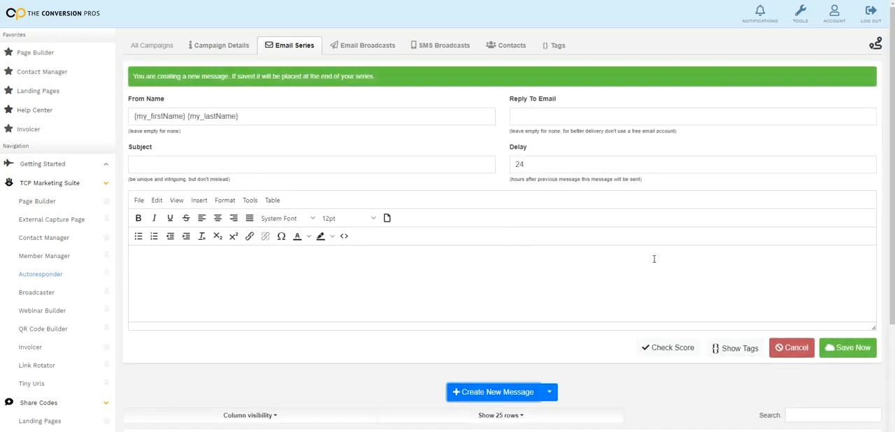
pyautogui.scroll(-1, 654, 260)
pyautogui.scroll(1, 653, 261)
pyautogui.moveTo(552, 164); pyautogui.dragTo(506, 163)
pyautogui.write('0')
pyautogui.click(584, 279)
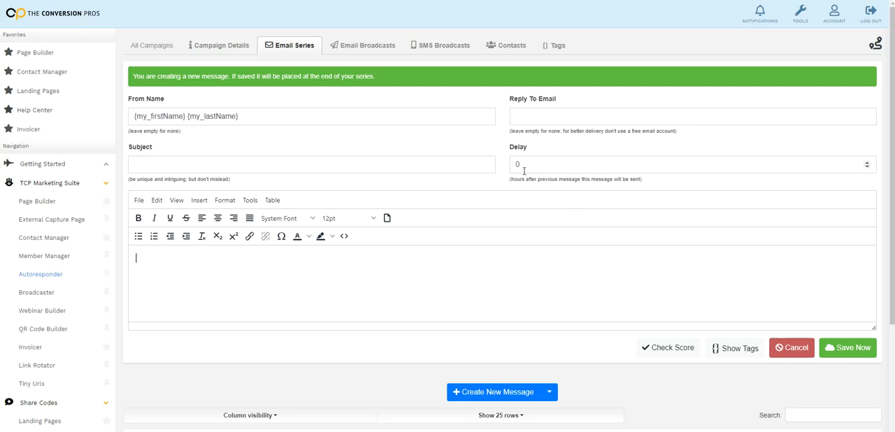
# Paste "{firstname} we fix bad credit" as the message's subject and check the available tags
pyautogui.scroll(-2, 568, 204)
pyautogui.scroll(2, 579, 203)
pyautogui.rightClick(158, 163)
pyautogui.click(179, 235)
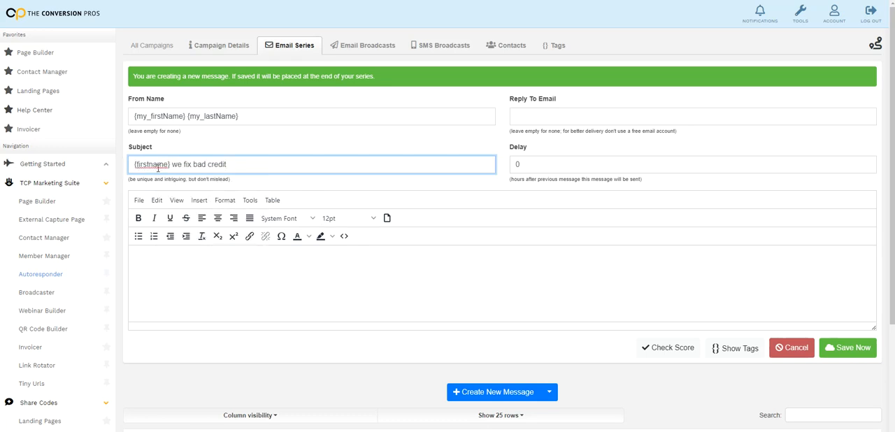
pyautogui.click(732, 348)
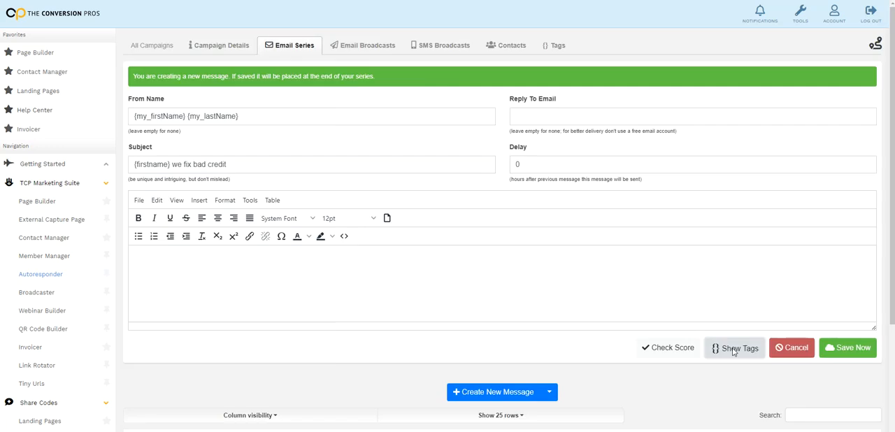
pyautogui.click(569, 15)
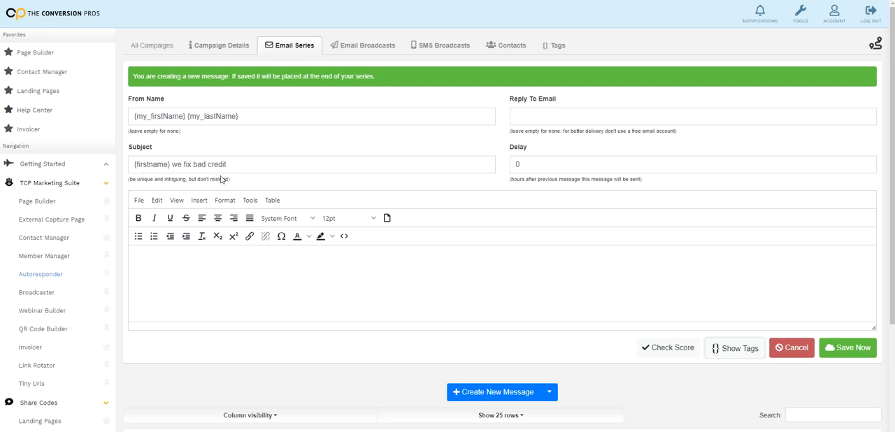
# Paste the prepared bad-credit email text into the message body and review it down to the closing lines
pyautogui.scroll(-1, 395, 297)
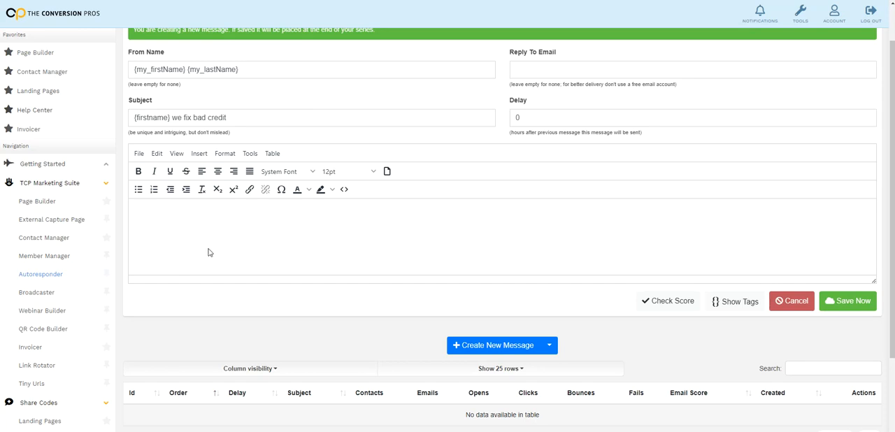
pyautogui.hotkey('ctrl', 'v')
pyautogui.scroll(5, 258, 254)
pyautogui.scroll(1, 259, 255)
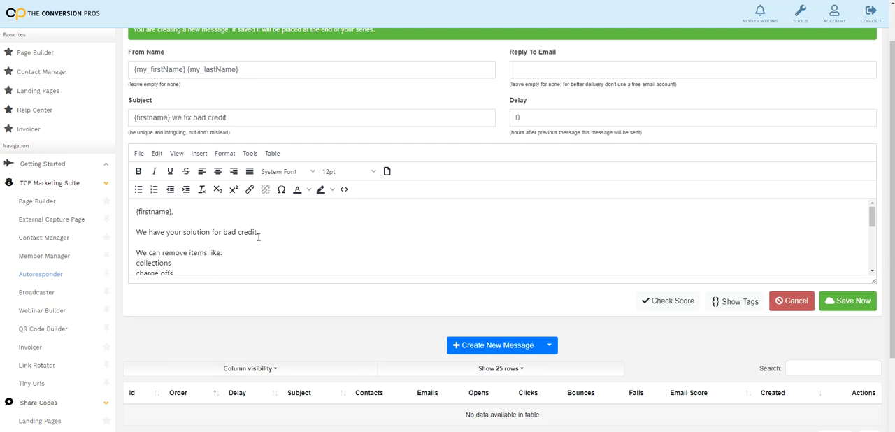
pyautogui.scroll(-2, 391, 249)
pyautogui.scroll(2, 350, 253)
pyautogui.click(171, 221)
pyautogui.scroll(-6, 266, 245)
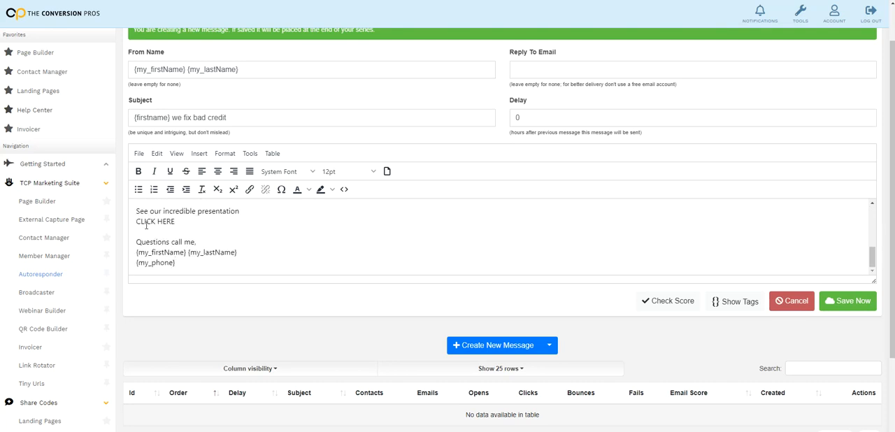
pyautogui.moveTo(177, 223); pyautogui.dragTo(135, 222)
pyautogui.click(190, 231)
pyautogui.click(250, 189)
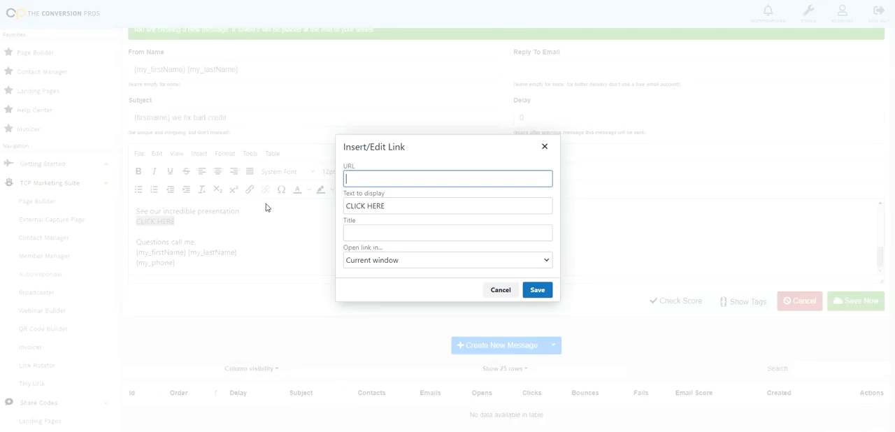
pyautogui.write('HTTP')
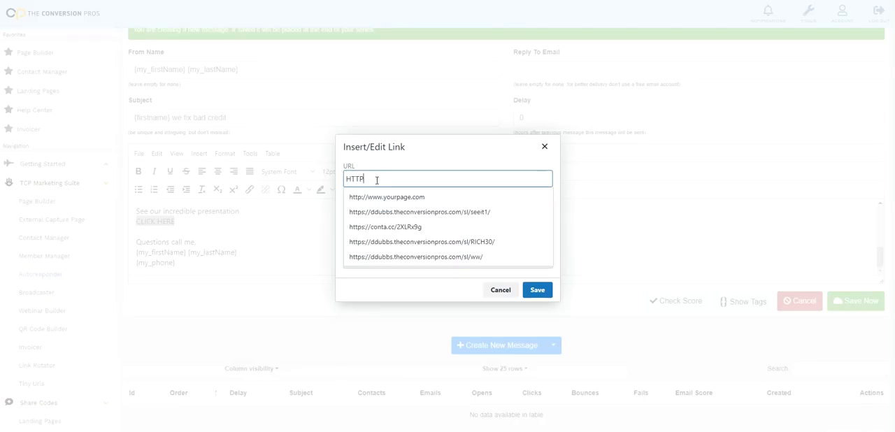
pyautogui.write('://WWW')
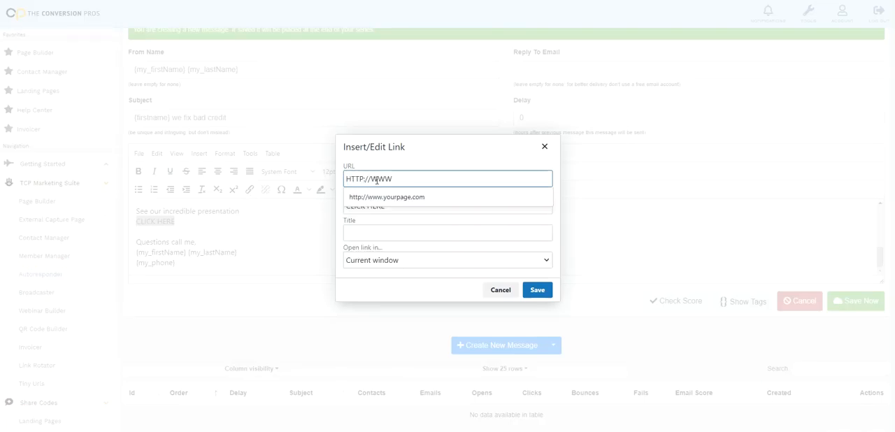
pyautogui.write('TCPLANDINGPAGE.COM')
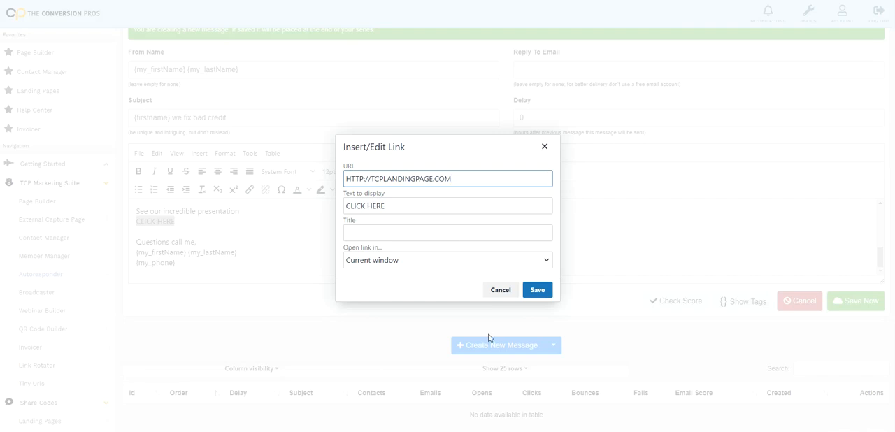
pyautogui.click(535, 291)
pyautogui.click(191, 229)
# Read through the email body, check the message's spam score and examine the suggested changes
pyautogui.scroll(-1, 171, 231)
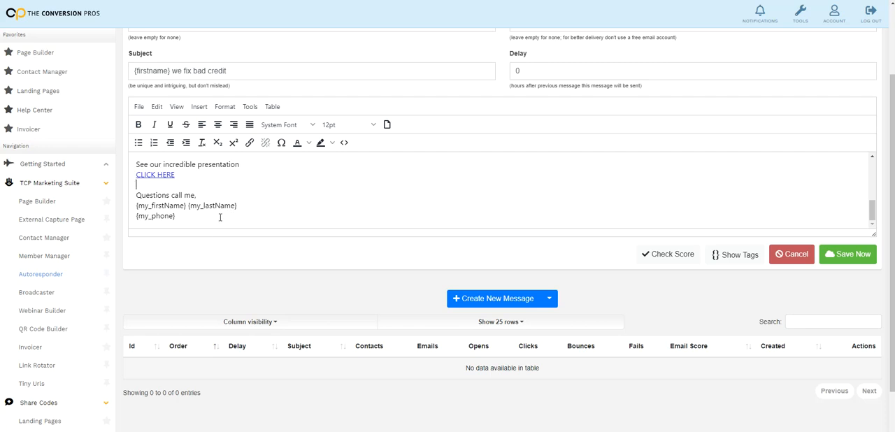
pyautogui.scroll(2, 223, 216)
pyautogui.scroll(-2, 223, 220)
pyautogui.scroll(5, 223, 220)
pyautogui.scroll(-6, 345, 210)
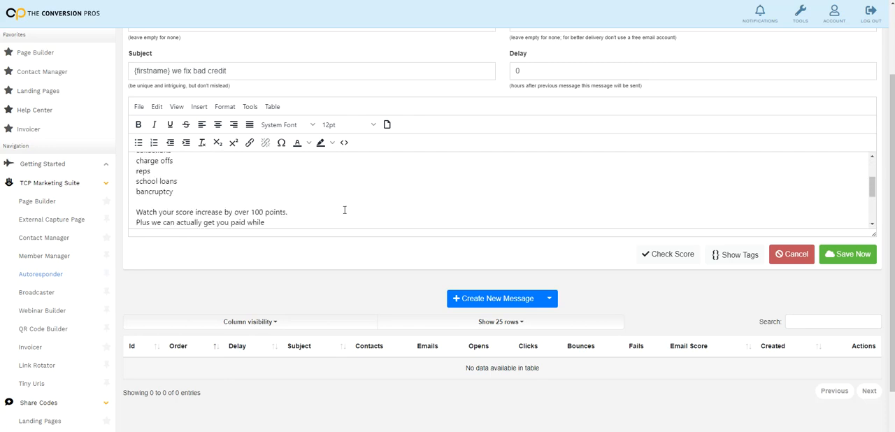
pyautogui.click(668, 256)
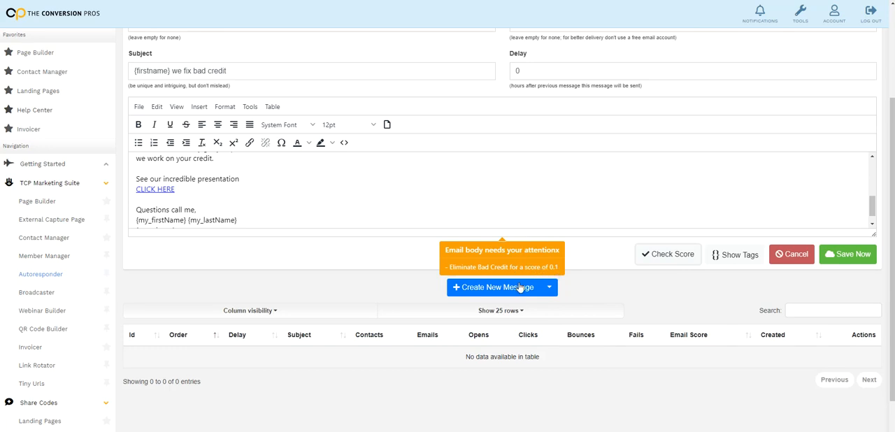
pyautogui.click(594, 244)
pyautogui.scroll(10, 502, 266)
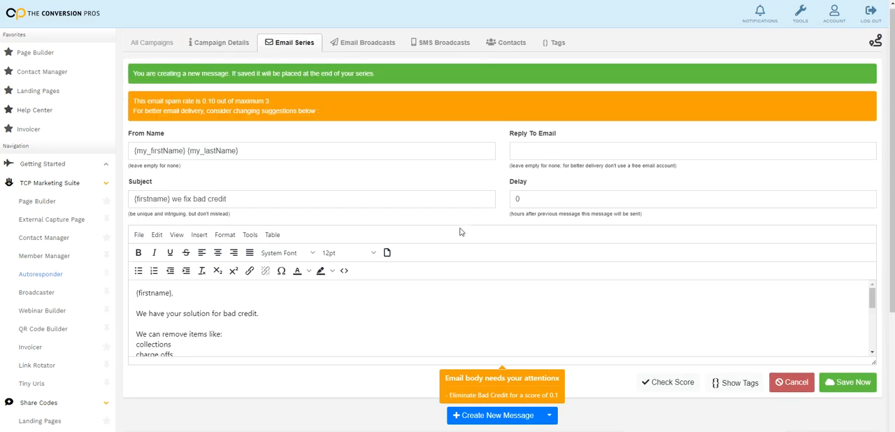
pyautogui.scroll(-1, 460, 232)
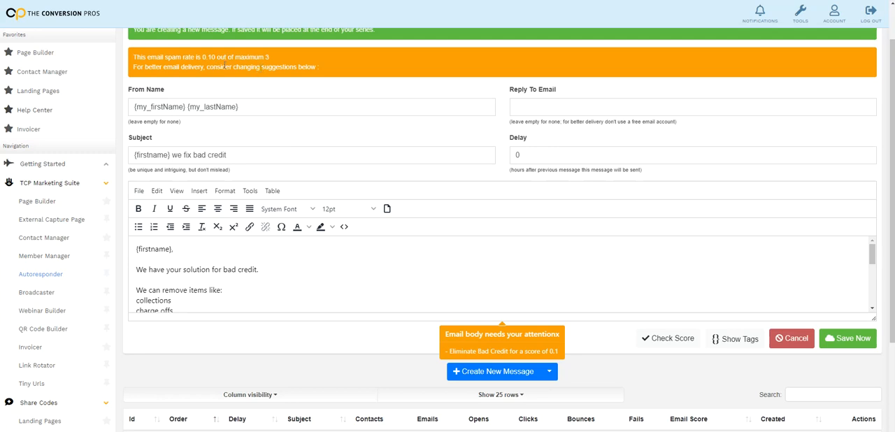
# Save the message to the email series and close its editing form
pyautogui.click(537, 267)
pyautogui.scroll(-3, 671, 292)
pyautogui.scroll(-1, 831, 335)
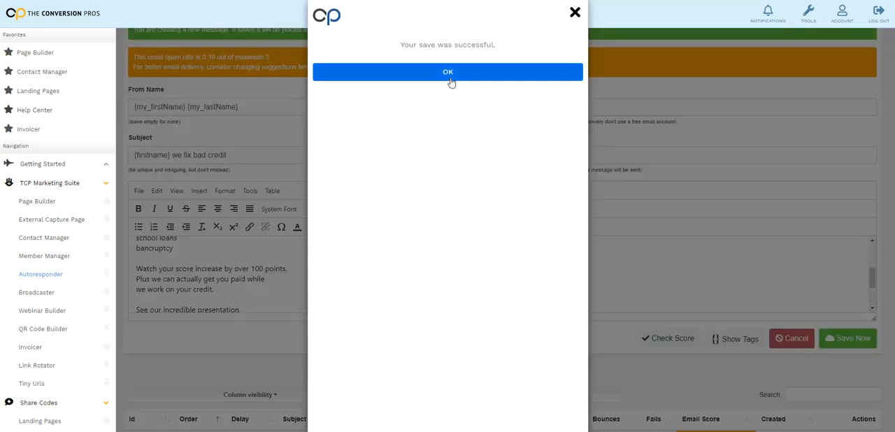
pyautogui.click(449, 77)
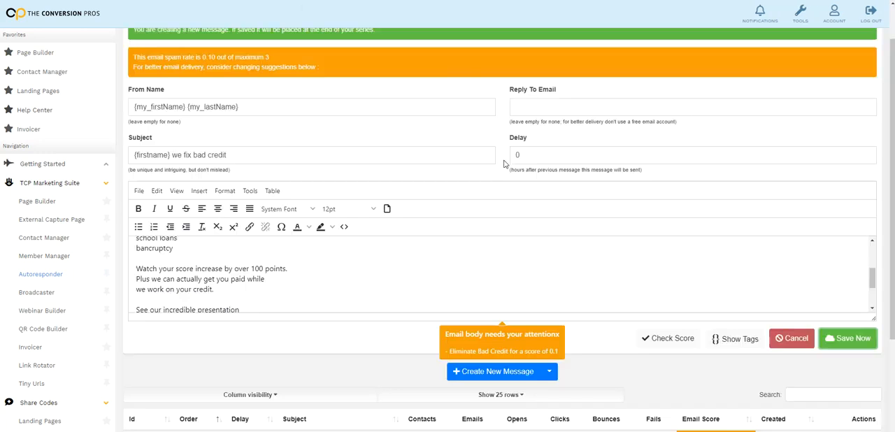
pyautogui.scroll(-3, 661, 297)
pyautogui.click(791, 338)
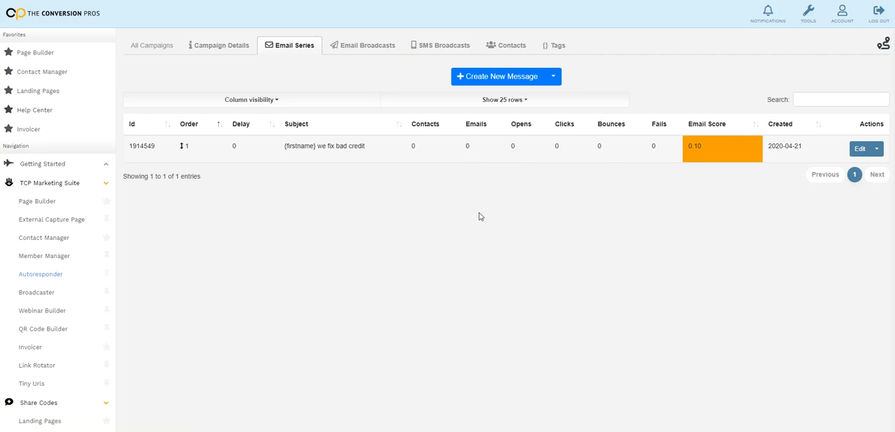
# Start a second series message with the subject "{firstname} we fix bad credit" and paste the email text into its body
pyautogui.click(502, 77)
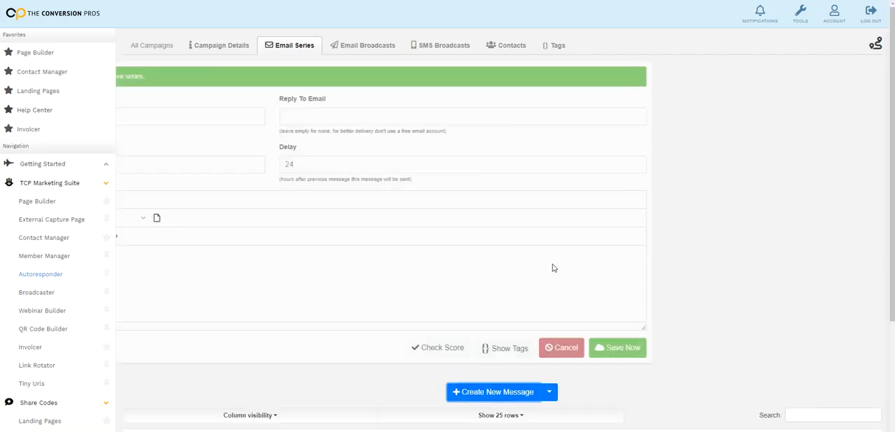
pyautogui.moveTo(534, 164); pyautogui.dragTo(512, 165)
pyautogui.click(525, 168)
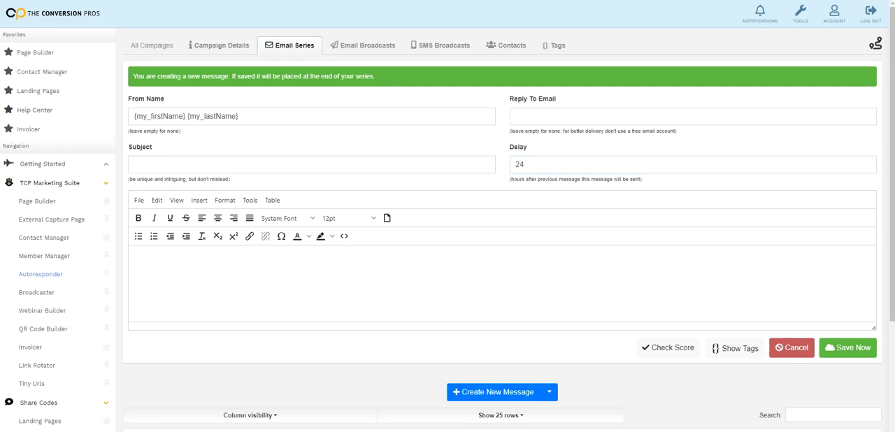
pyautogui.click(279, 168)
pyautogui.rightClick(279, 169)
pyautogui.click(305, 246)
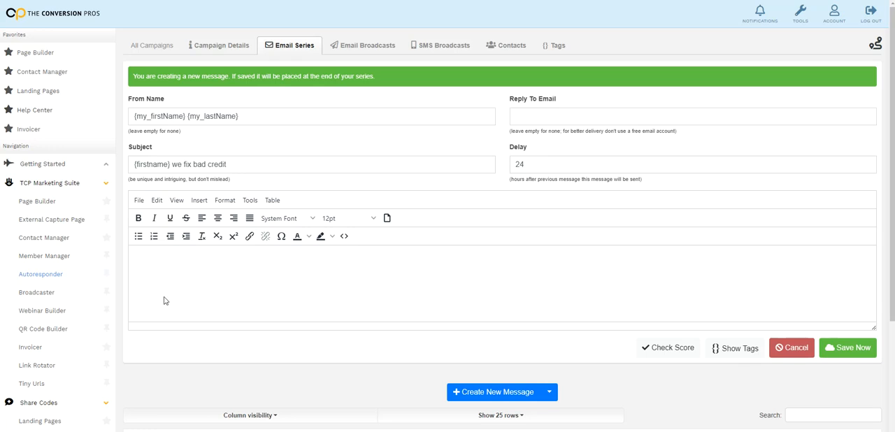
pyautogui.hotkey('ctrl', 'v')
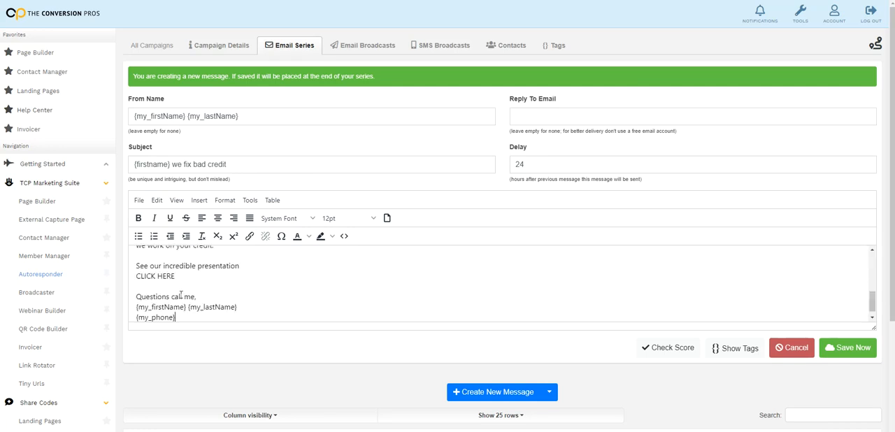
pyautogui.moveTo(244, 170); pyautogui.dragTo(128, 180)
pyautogui.hotkey('ctrl', 'c')
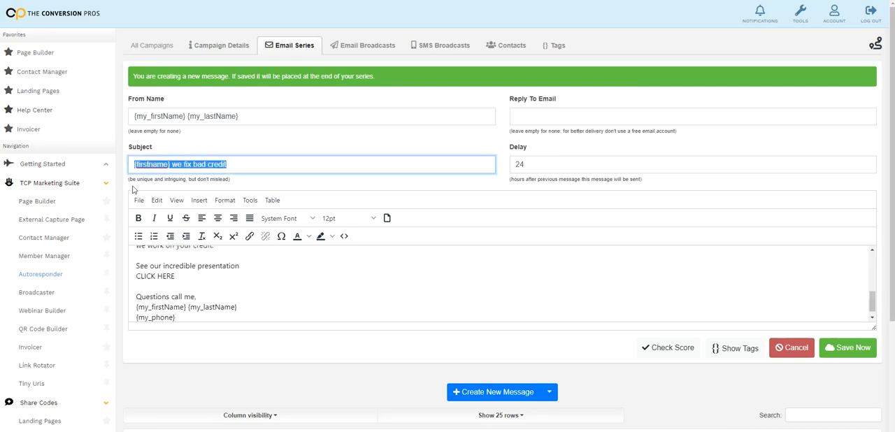
# Browse the Google Images results for credit repair and copy the image address of the blue BEST CREDIT REPAIR tile picture
pyautogui.hotkey('alt', 'Tab')
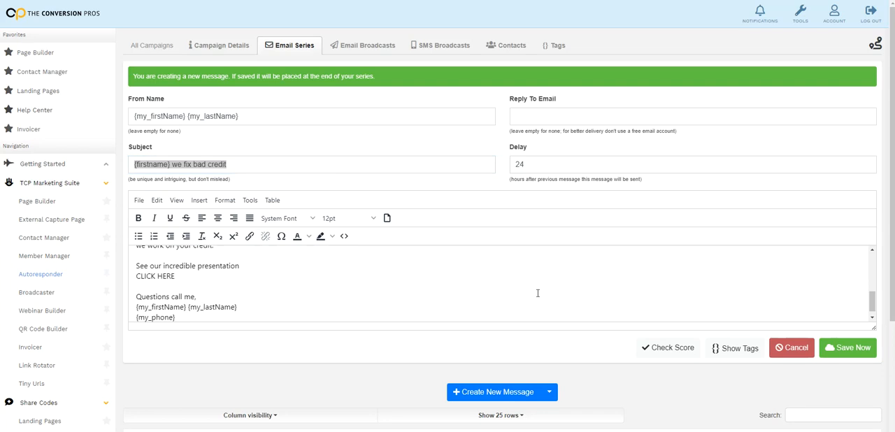
pyautogui.click(368, 262)
pyautogui.scroll(5, 319, 273)
pyautogui.scroll(-2, 321, 271)
pyautogui.scroll(4, 321, 271)
pyautogui.scroll(-2, 321, 271)
pyautogui.scroll(2, 315, 280)
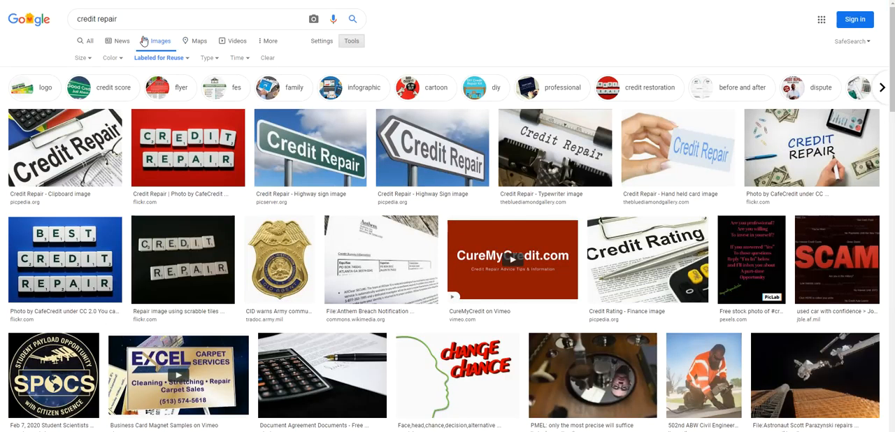
pyautogui.scroll(-1, 726, 190)
pyautogui.scroll(1, 725, 190)
pyautogui.scroll(-4, 515, 203)
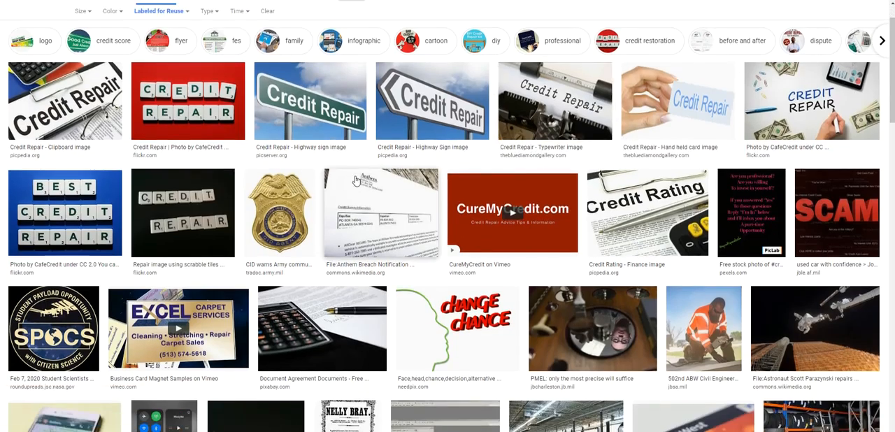
pyautogui.scroll(3, 401, 197)
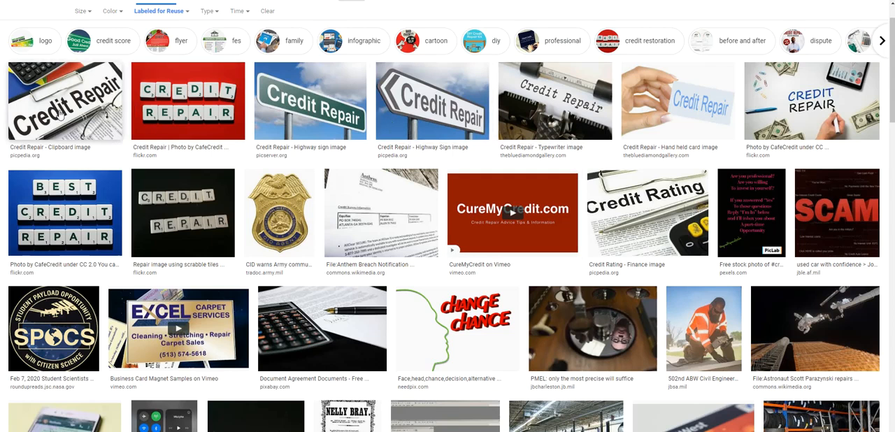
pyautogui.click(65, 210)
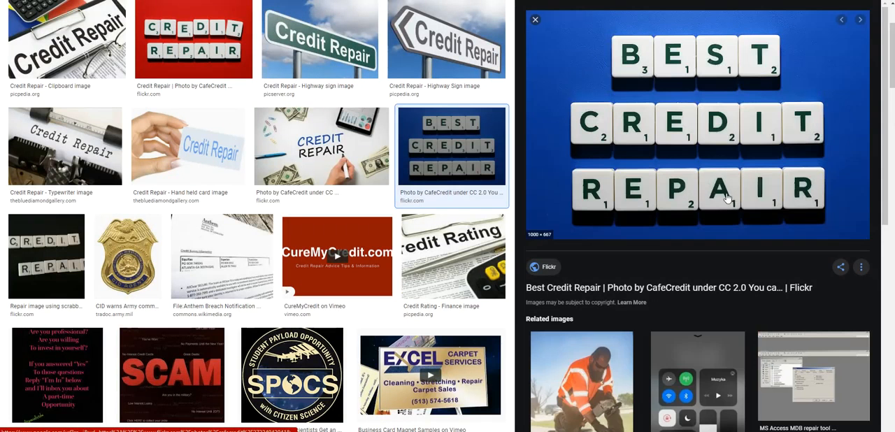
pyautogui.rightClick(698, 126)
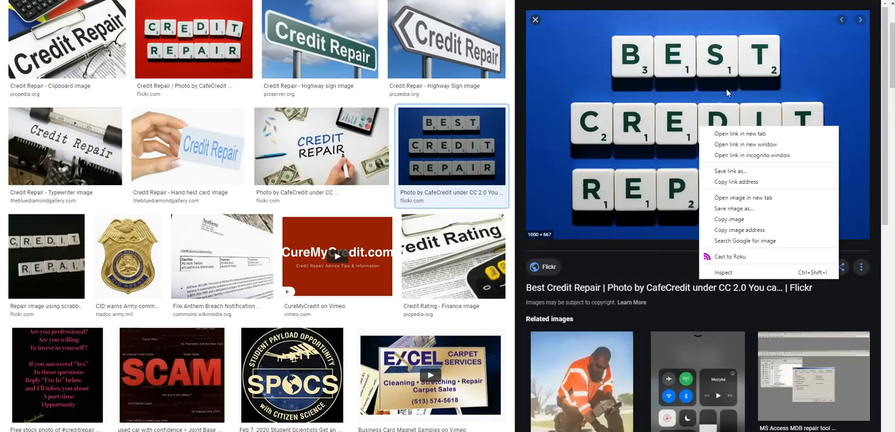
pyautogui.click(757, 229)
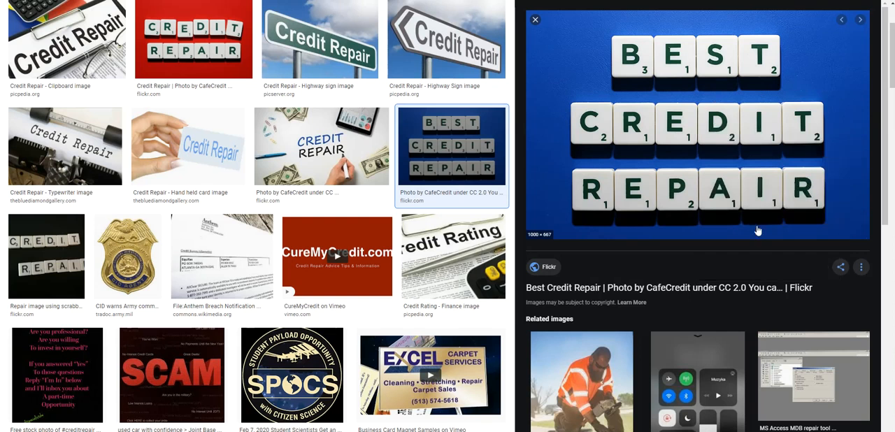
# Insert the copied staticflickr.com image at a reduced width between the opening sentence and the "We can remove items like:" list
pyautogui.click(199, 0)
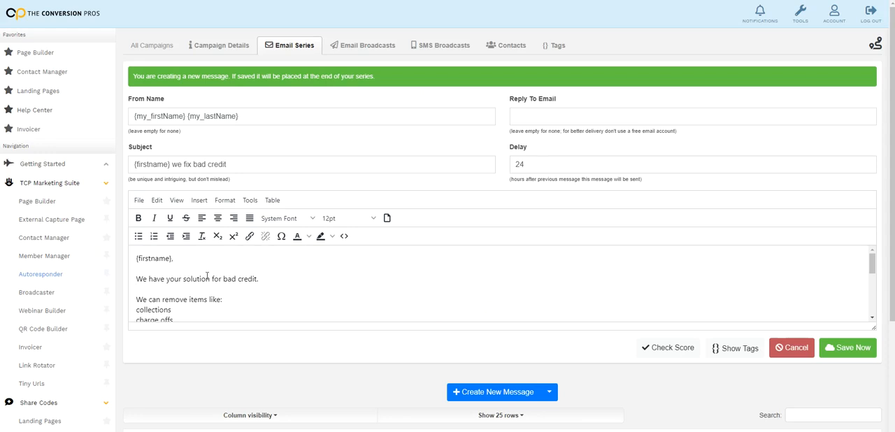
pyautogui.scroll(-2, 152, 292)
pyautogui.scroll(2, 152, 292)
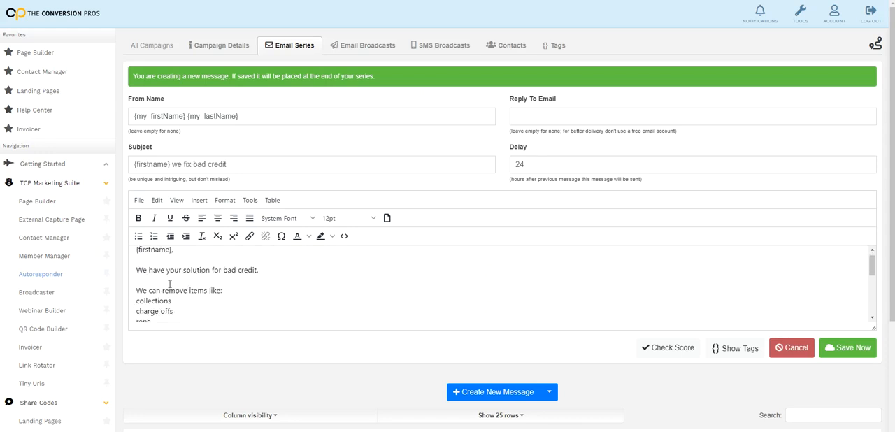
pyautogui.click(203, 204)
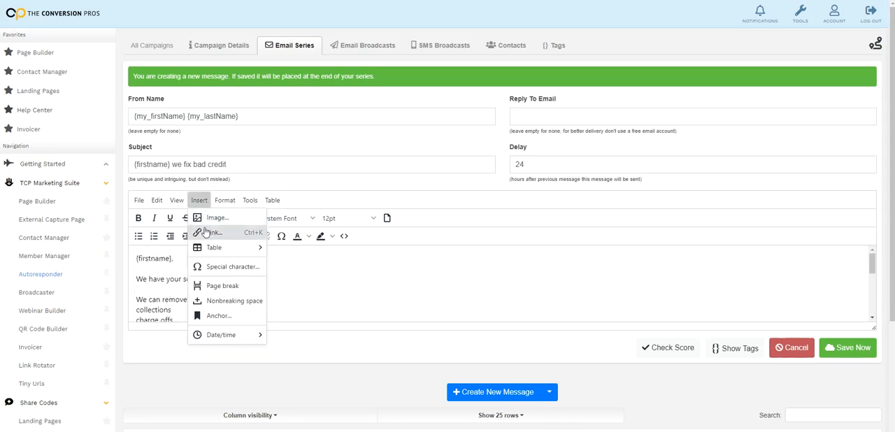
pyautogui.click(223, 221)
pyautogui.rightClick(413, 197)
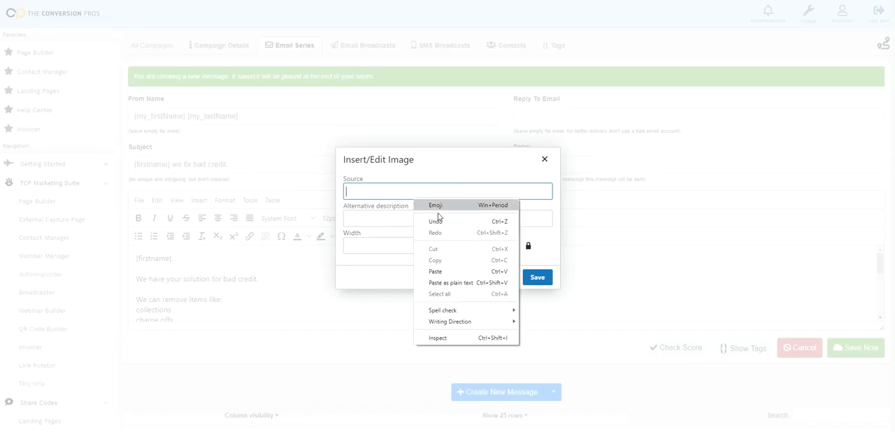
pyautogui.click(461, 271)
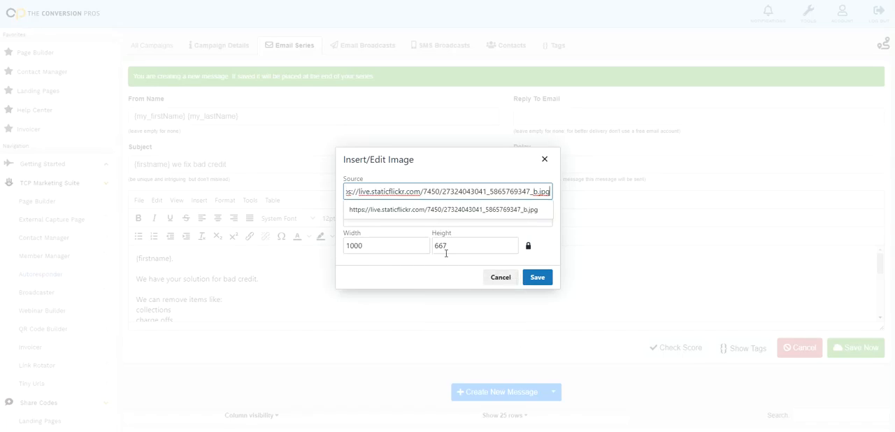
pyautogui.moveTo(427, 248); pyautogui.dragTo(339, 253)
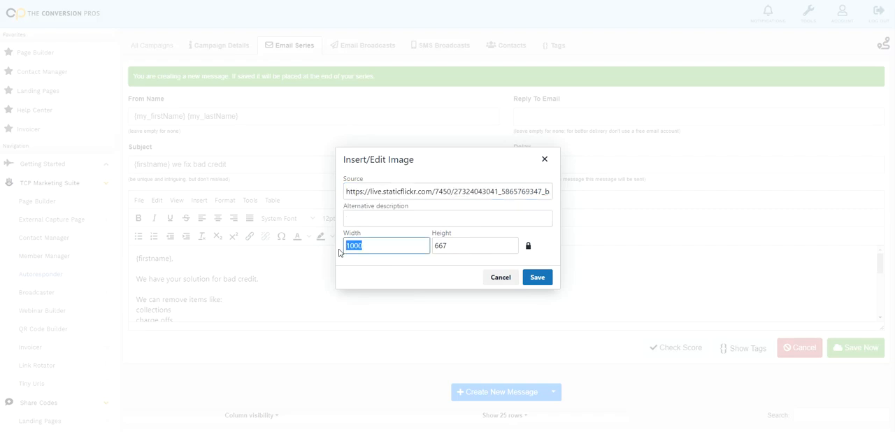
pyautogui.write('20')
pyautogui.click(544, 282)
# Examine the inserted picture and the remaining text of the second email's body
pyautogui.scroll(-5, 355, 293)
pyautogui.scroll(6, 354, 293)
pyautogui.scroll(-2, 354, 293)
pyautogui.scroll(2, 217, 293)
pyautogui.scroll(-6, 228, 295)
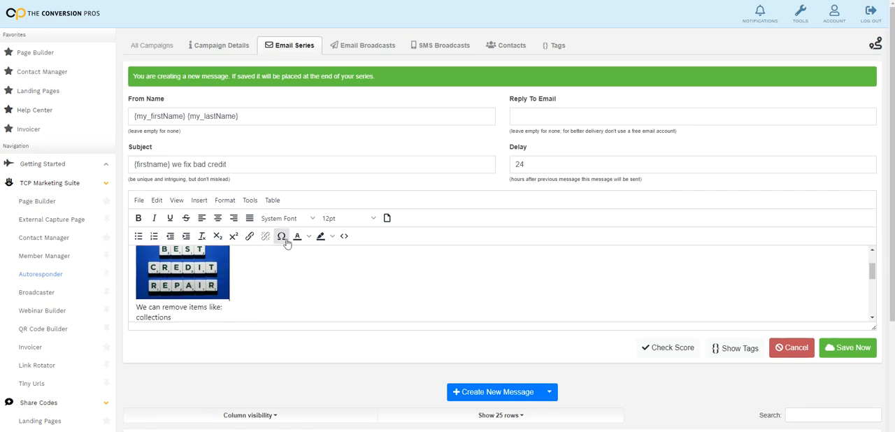
pyautogui.scroll(6, 218, 243)
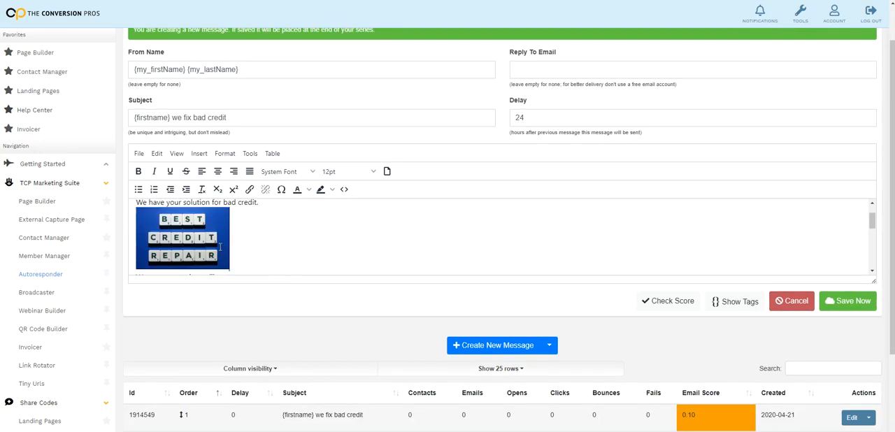
pyautogui.scroll(1, 276, 250)
pyautogui.scroll(-12, 269, 259)
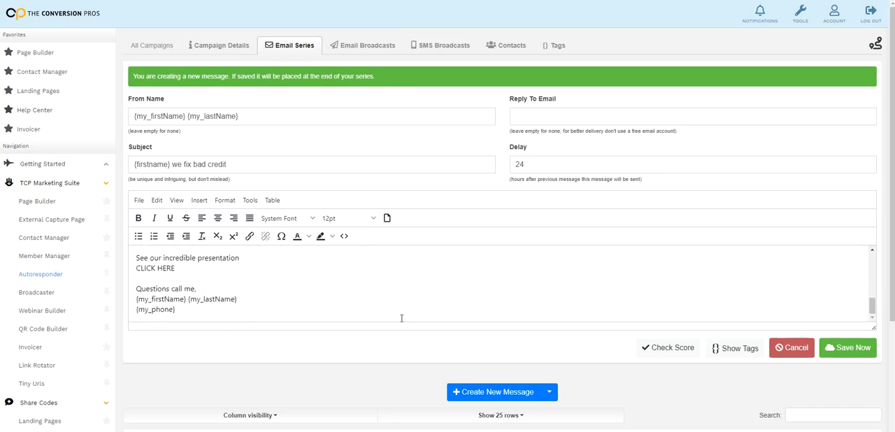
# Save the second message to the email series and close its editing form
pyautogui.click(861, 343)
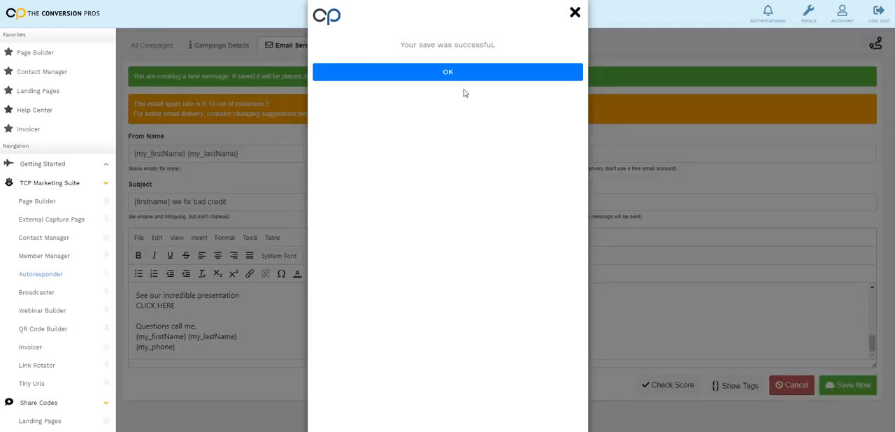
pyautogui.click(458, 72)
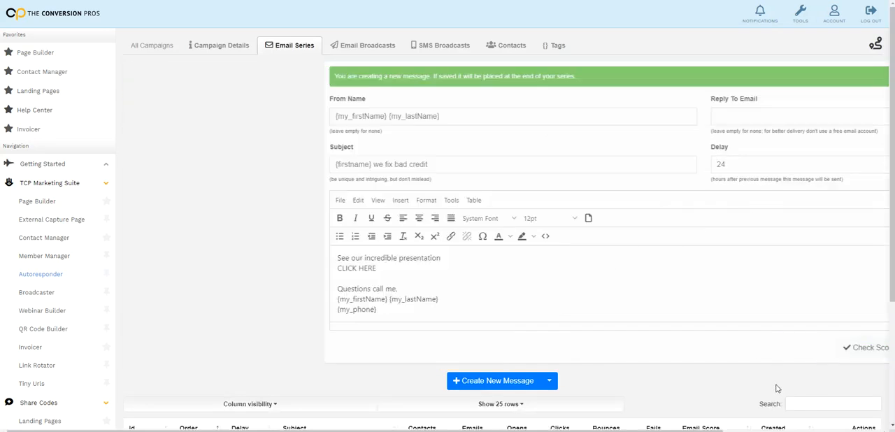
pyautogui.click(790, 386)
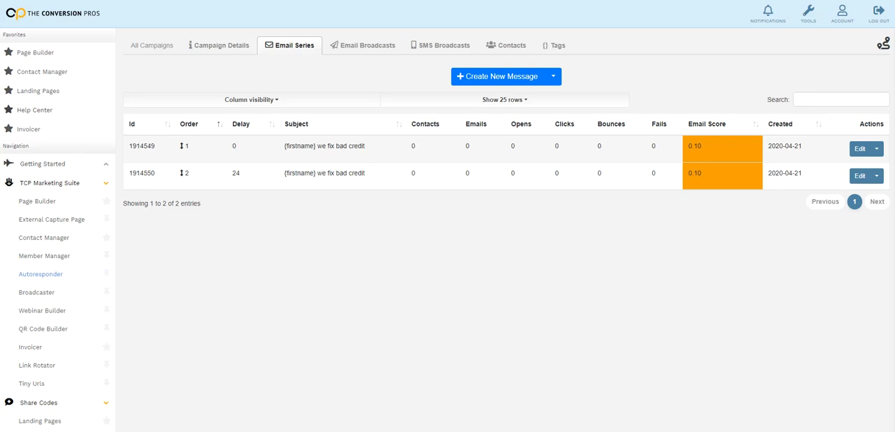
# Create a third series message with the subject "{firstname} we fix bad credit" and paste the email text into its body
pyautogui.click(507, 78)
pyautogui.rightClick(256, 170)
pyautogui.click(299, 244)
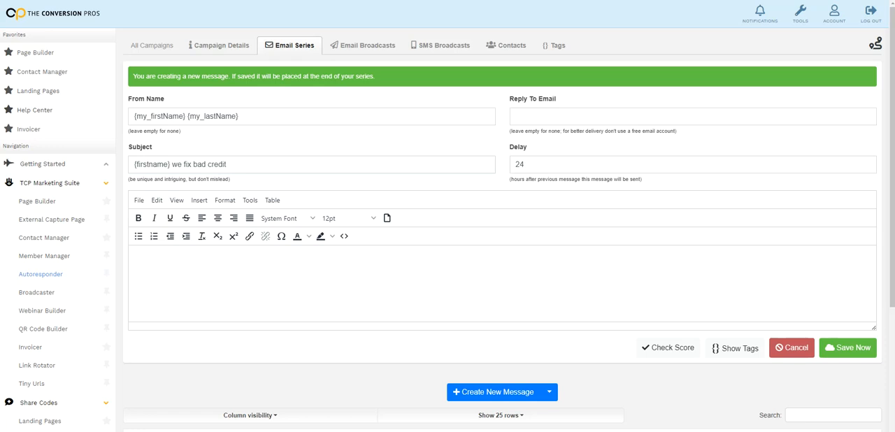
pyautogui.click(462, 294)
pyautogui.hotkey('ctrl', 'v')
# Set the third message's delay to 48 hours, save it to the series and close its editing form
pyautogui.moveTo(526, 166); pyautogui.dragTo(504, 166)
pyautogui.write('48')
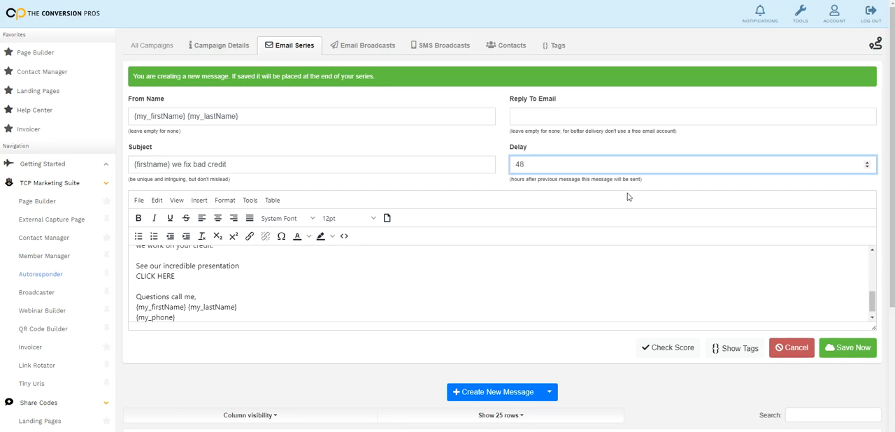
pyautogui.click(455, 250)
pyautogui.scroll(5, 433, 259)
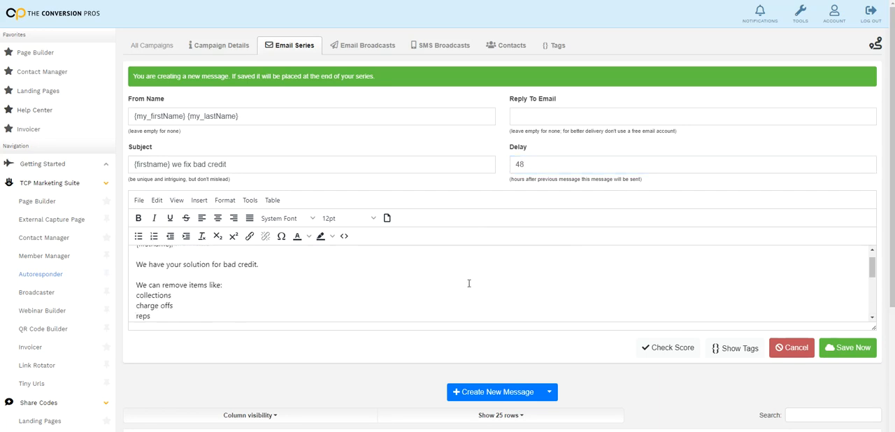
pyautogui.click(844, 352)
pyautogui.click(462, 80)
pyautogui.click(797, 389)
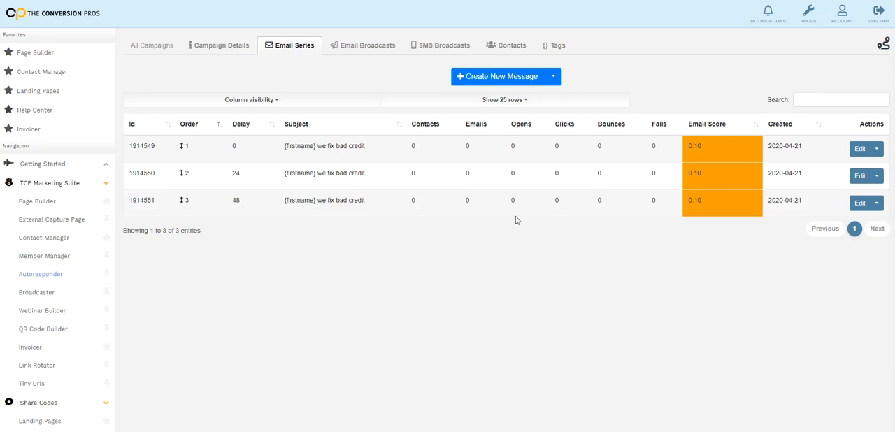
# Set the campaign's status to Active, save its details and return to the email series
pyautogui.click(234, 48)
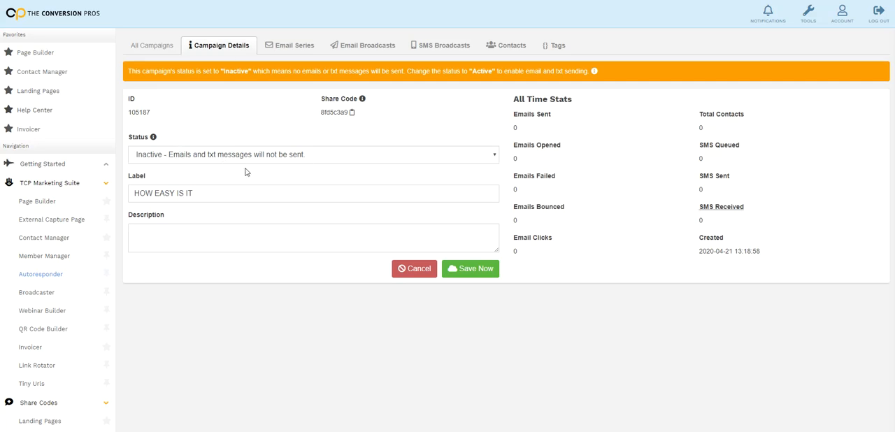
pyautogui.click(492, 157)
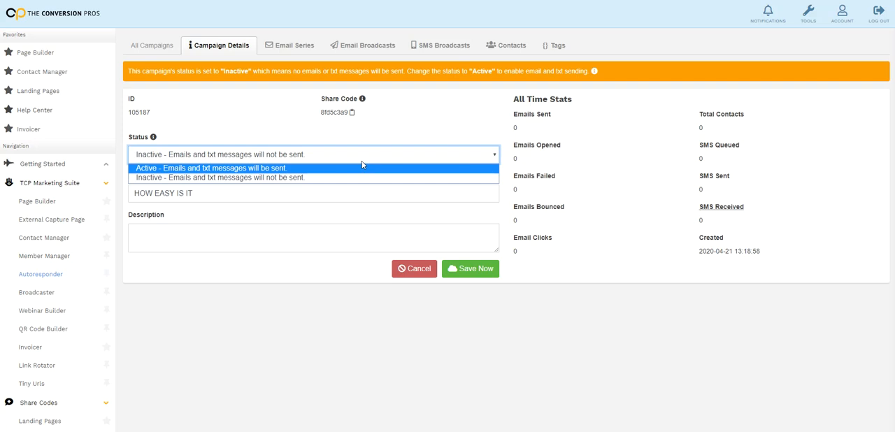
pyautogui.click(318, 168)
pyautogui.click(469, 240)
pyautogui.click(465, 75)
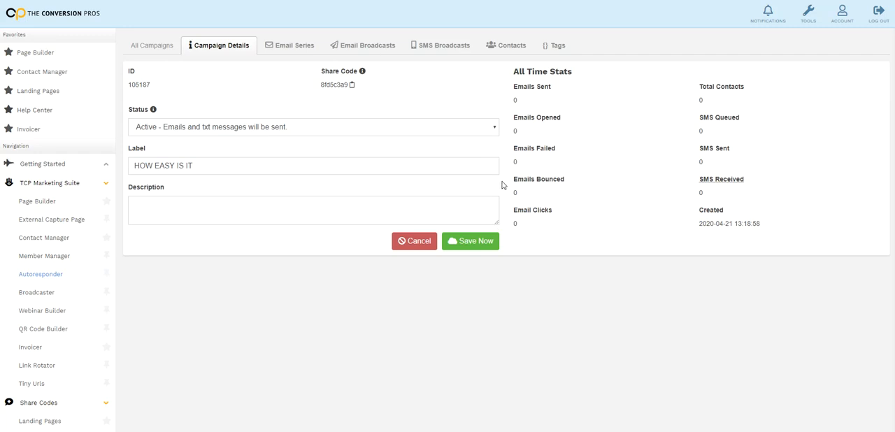
pyautogui.click(311, 44)
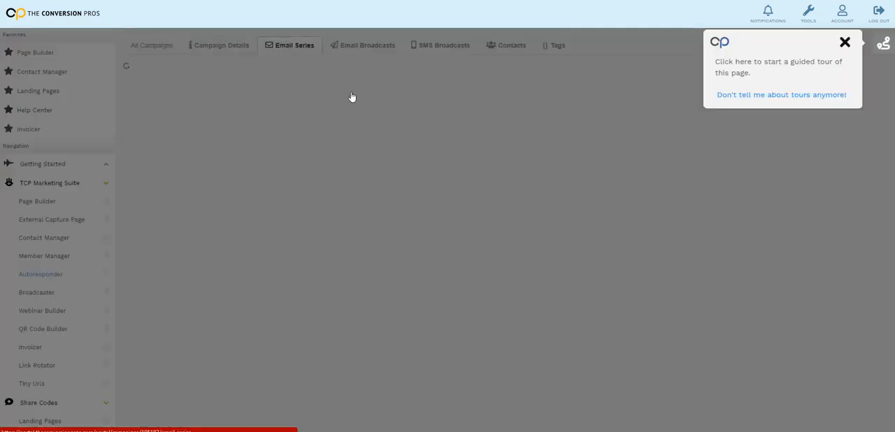
pyautogui.click(848, 45)
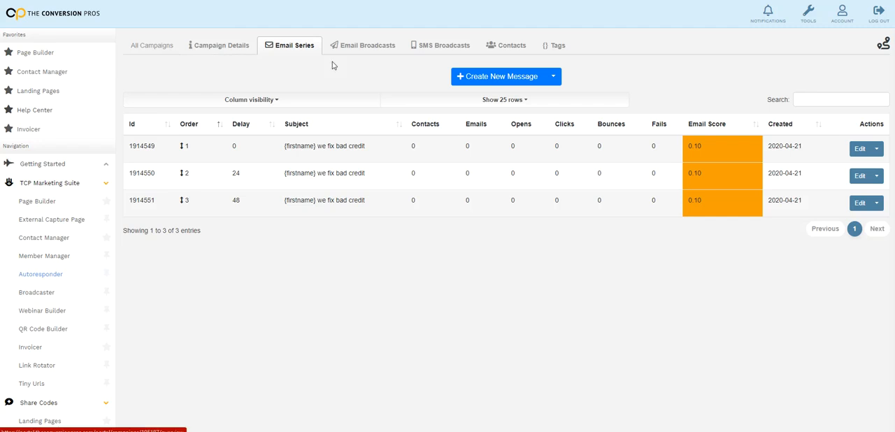
# Go to the Page Builder's page list and preview the HEIT1 page
pyautogui.click(33, 202)
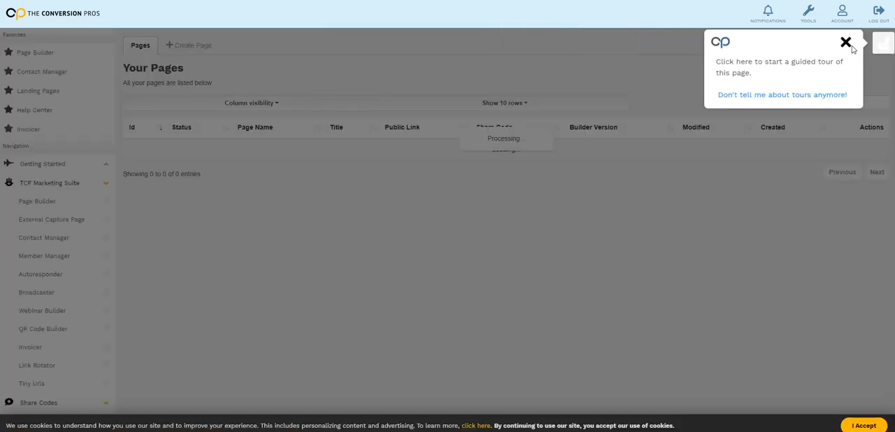
pyautogui.click(847, 44)
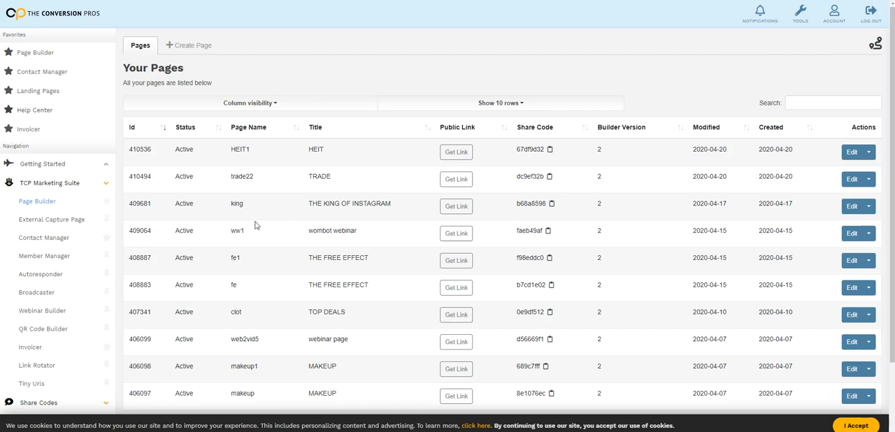
pyautogui.click(868, 153)
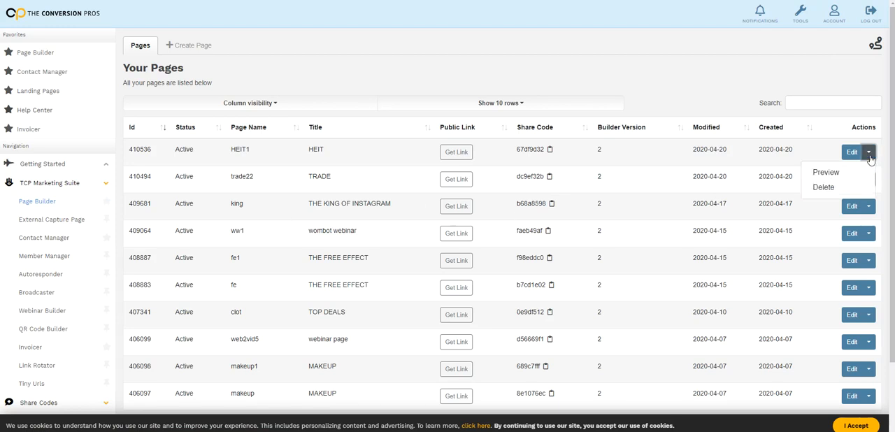
pyautogui.click(844, 174)
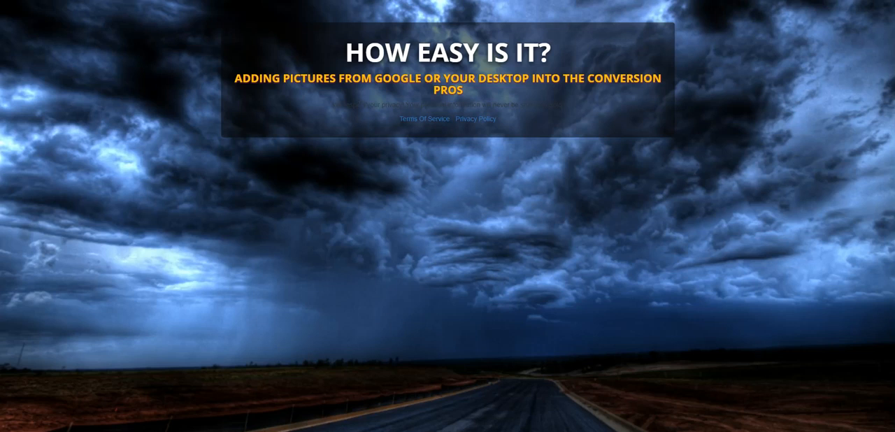
pyautogui.click(301, 0)
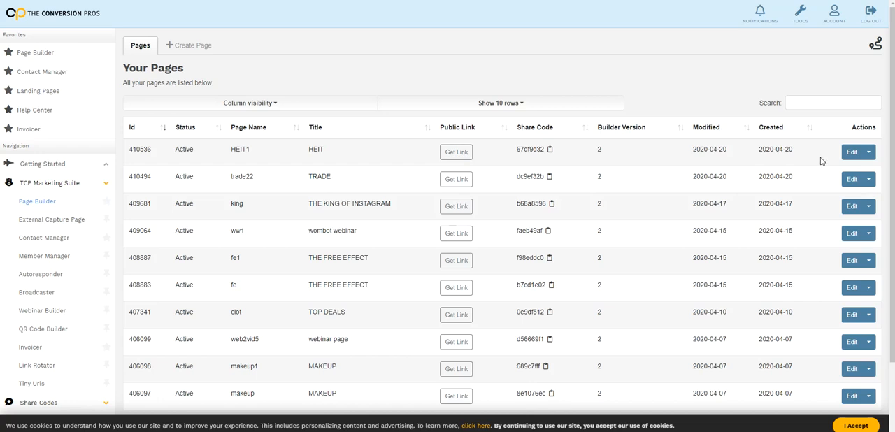
# Edit the HEIT1 page and add a form component between the main headline and the orange subheadline
pyautogui.click(851, 156)
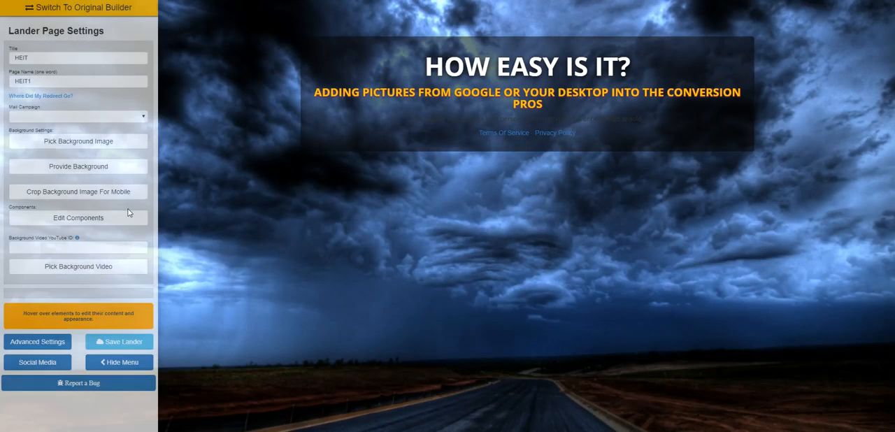
pyautogui.click(114, 220)
pyautogui.moveTo(821, 295); pyautogui.dragTo(552, 106)
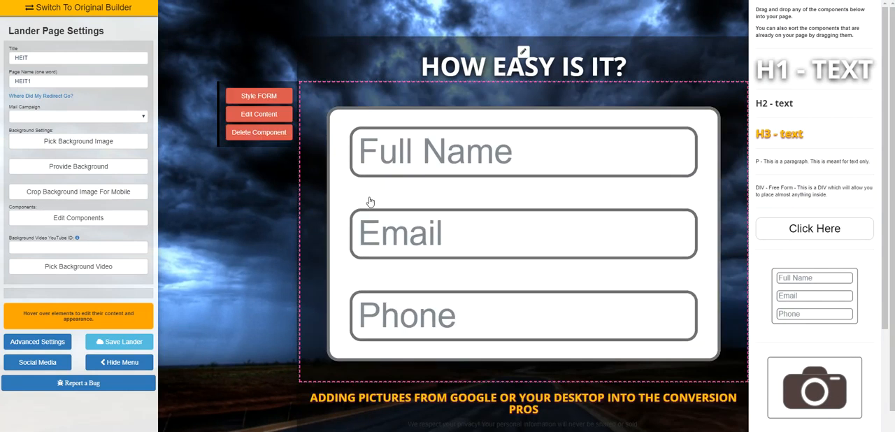
# Open the form component's content settings, choose its redirect URL option and save it with the name, email and phone layout
pyautogui.click(259, 114)
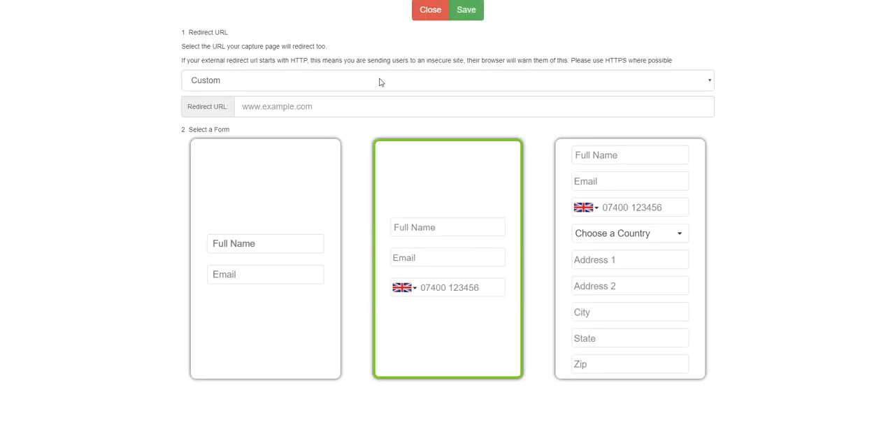
pyautogui.click(380, 83)
pyautogui.click(378, 114)
pyautogui.click(465, 10)
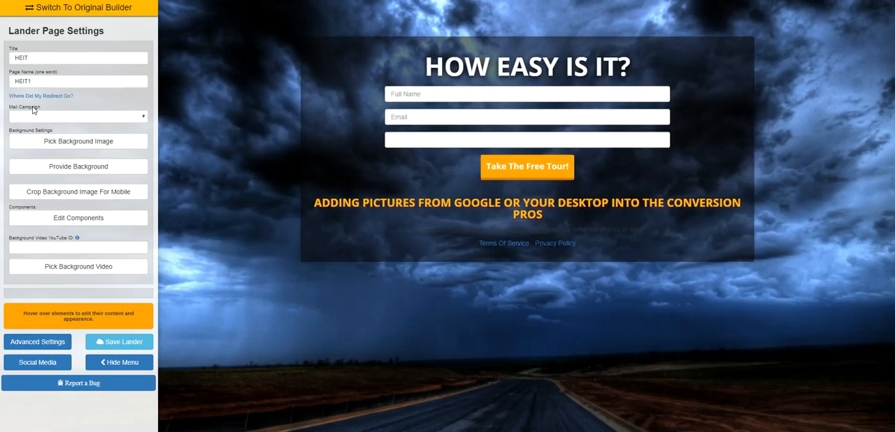
# Assign the HOW EASY IS IT mail campaign to the HEIT1 page and save the lander
pyautogui.click(143, 116)
pyautogui.moveTo(143, 143); pyautogui.dragTo(147, 266)
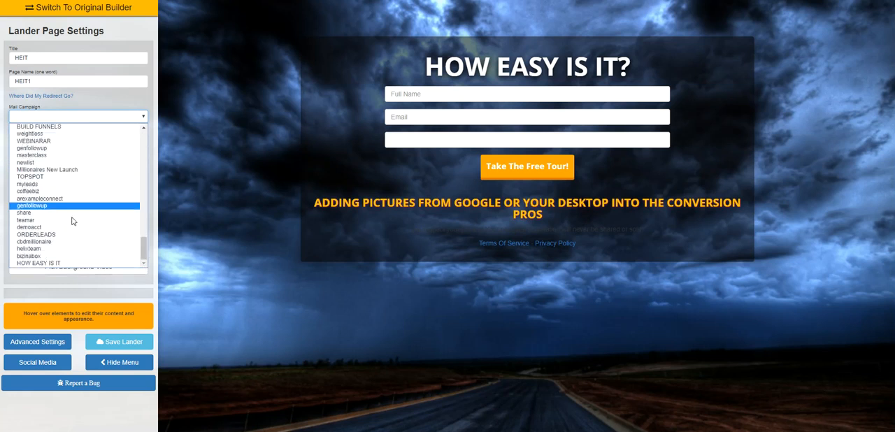
pyautogui.click(53, 263)
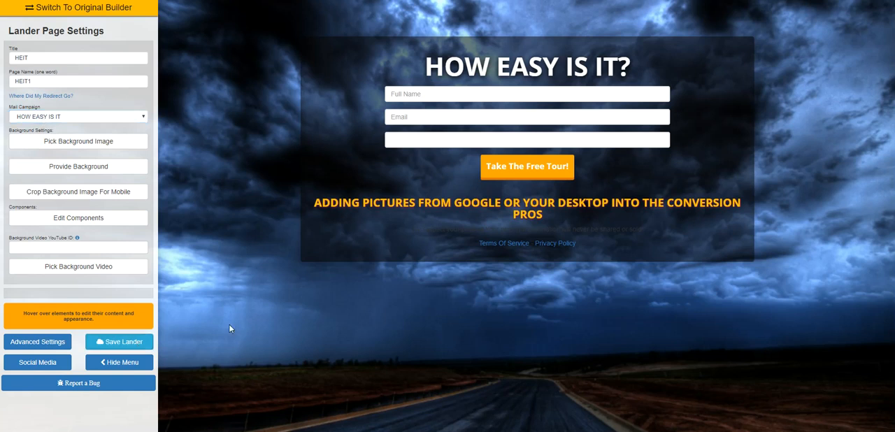
pyautogui.click(137, 348)
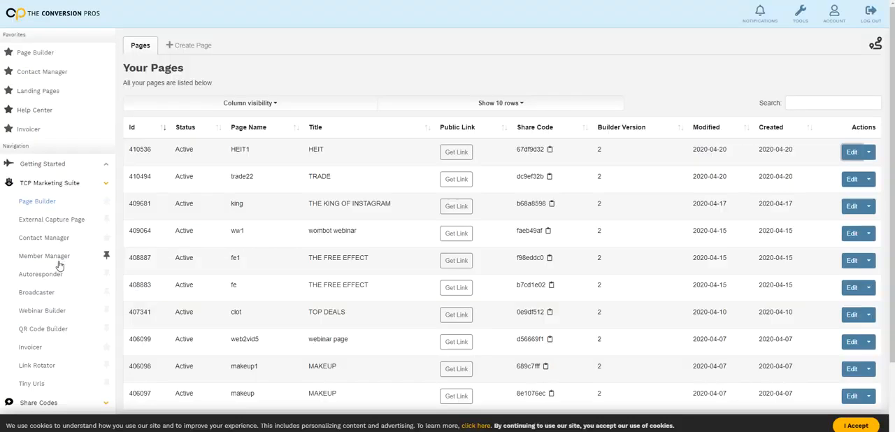
# Open the Autoresponder's campaign list, dismiss the guided tour prompt and review the campaigns
pyautogui.click(53, 276)
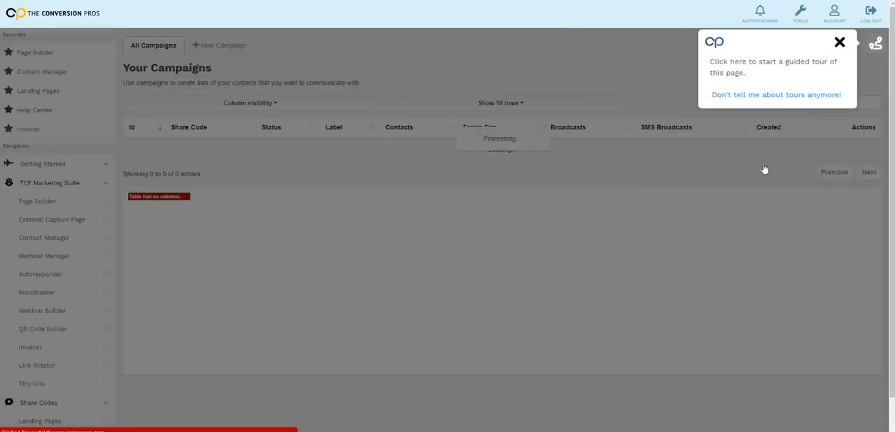
pyautogui.click(840, 42)
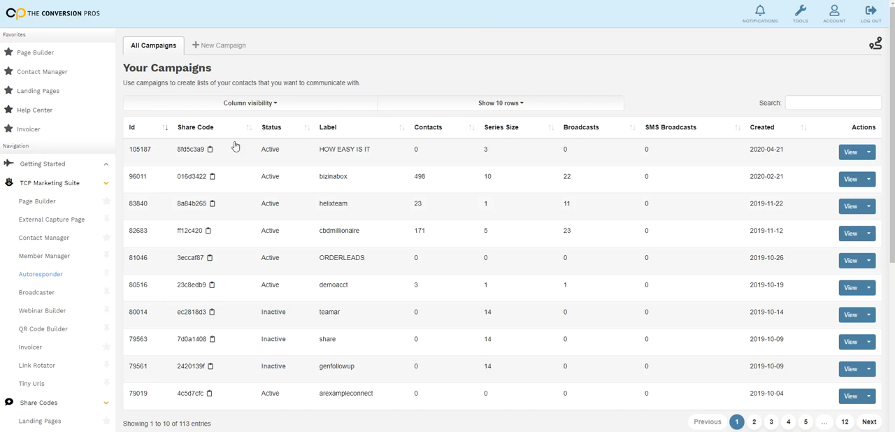
pyautogui.scroll(-2, 31, 195)
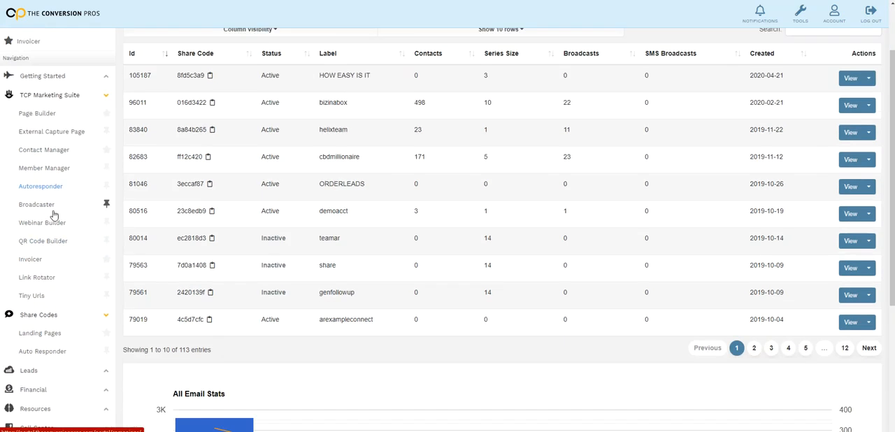
# Go to the autoresponder share codes, dismiss the guided tour prompt and look over the ready-made campaigns
pyautogui.click(50, 345)
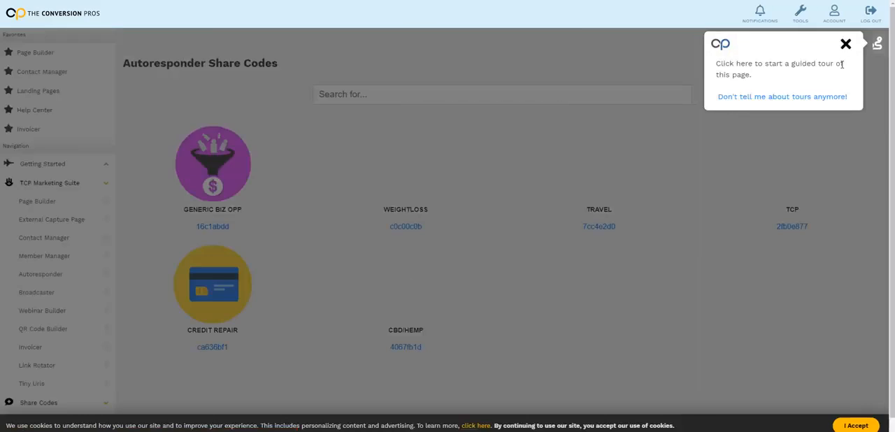
pyautogui.click(844, 42)
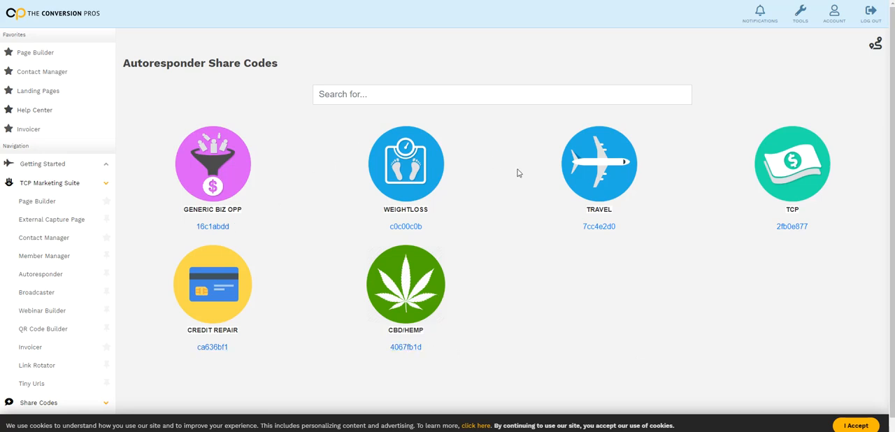
pyautogui.scroll(-1, 379, 193)
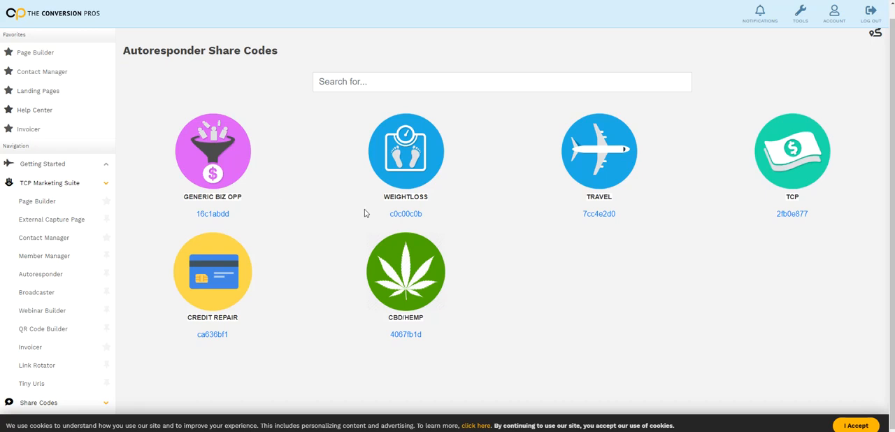
pyautogui.scroll(1, 600, 183)
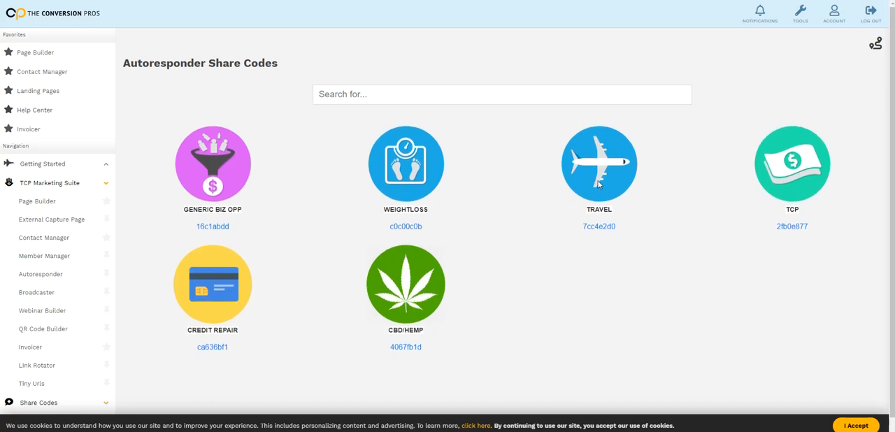
# Copy the ready-made TRAVEL campaign under the label TRAVEL, open its email series for editing and dismiss the tour prompt
pyautogui.click(604, 229)
pyautogui.click(508, 72)
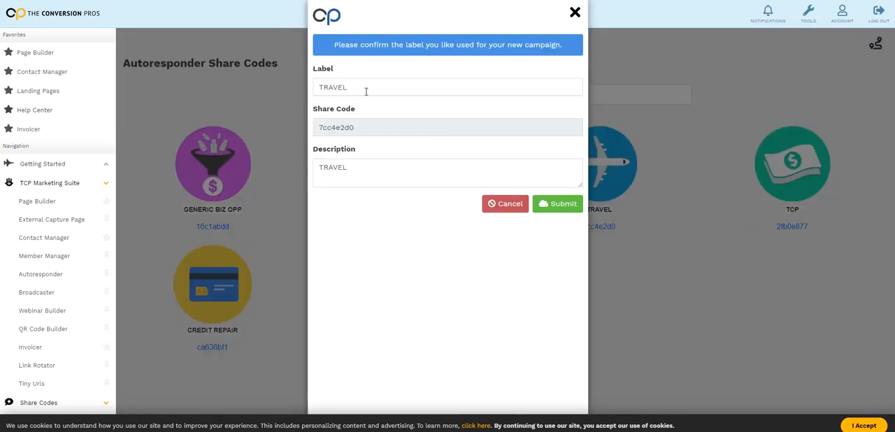
pyautogui.click(545, 206)
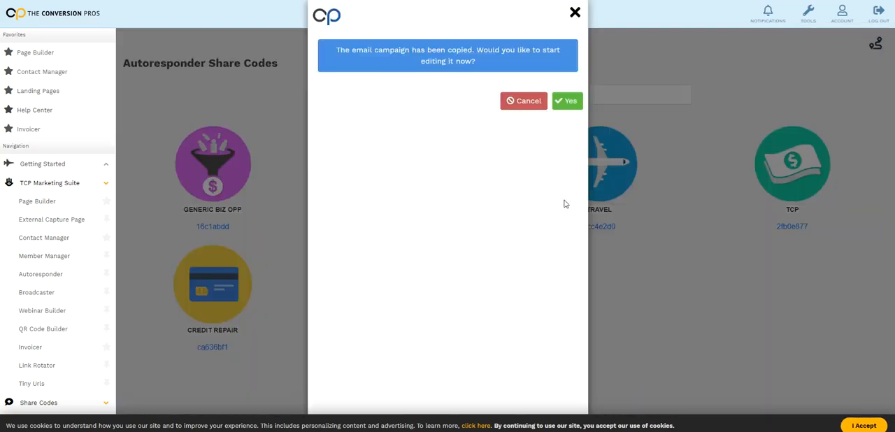
pyautogui.click(569, 101)
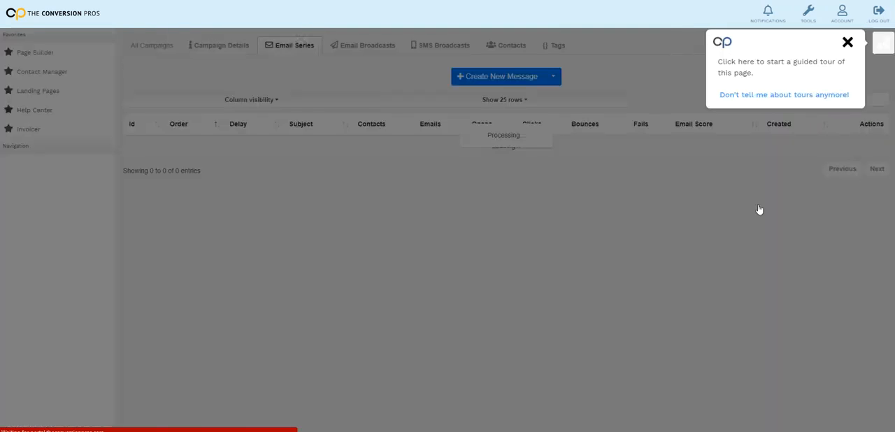
pyautogui.click(846, 43)
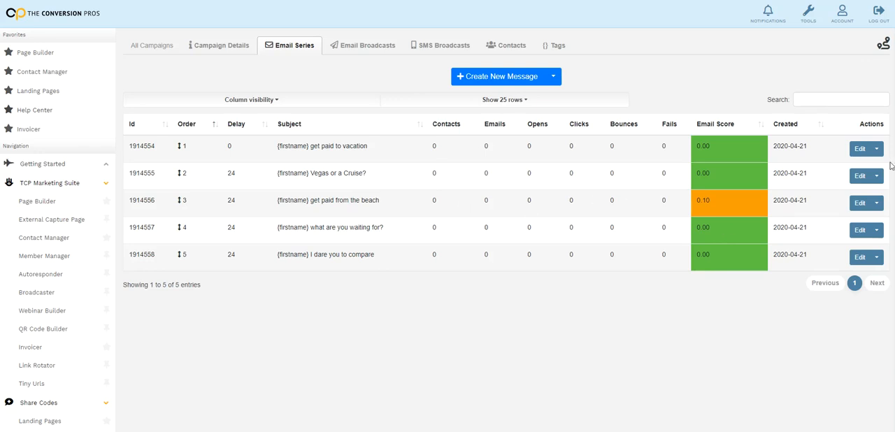
# Open the first message, "{firstname} get paid to vacation", and select the YOUR WEBSITE HERE placeholder in its body
pyautogui.click(859, 148)
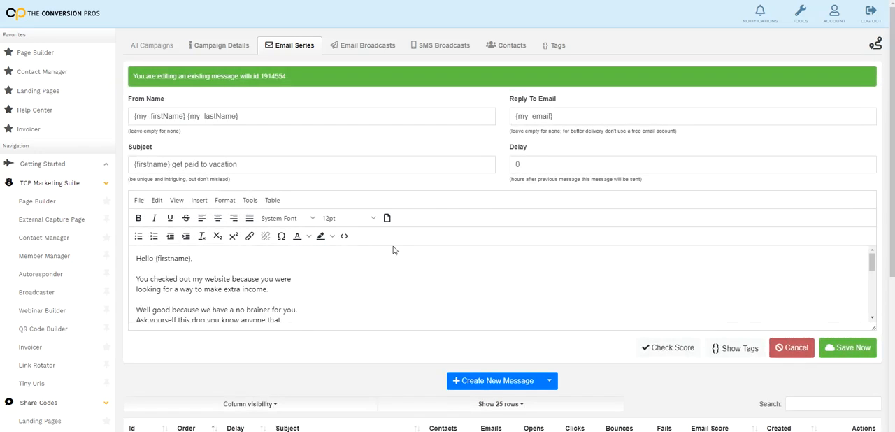
pyautogui.scroll(-6, 311, 286)
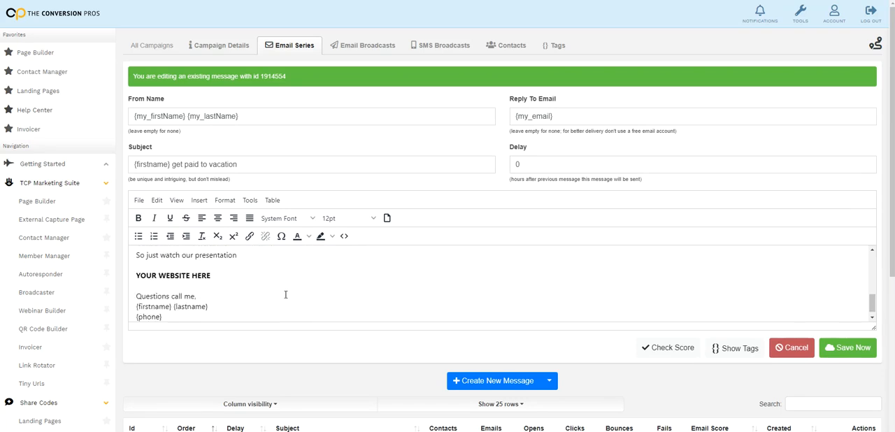
pyautogui.click(220, 267)
pyautogui.moveTo(220, 267); pyautogui.dragTo(137, 270)
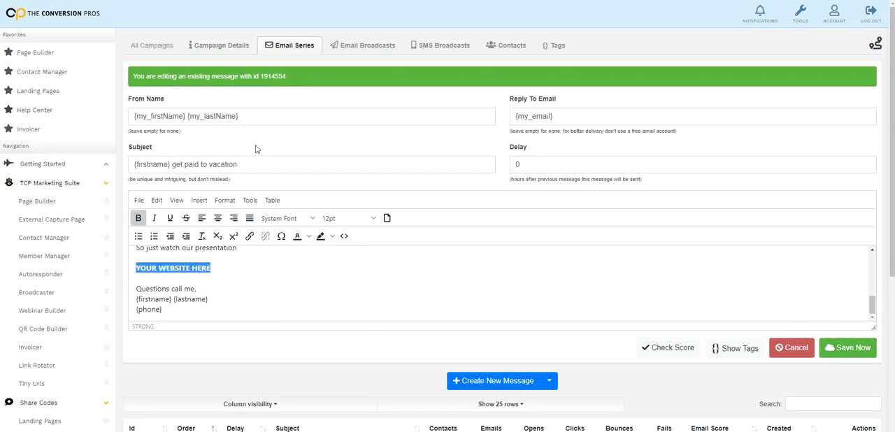
# Set the TRAVEL campaign's status to Active, save its details and close the confirmation
pyautogui.click(229, 46)
pyautogui.click(290, 159)
pyautogui.click(288, 168)
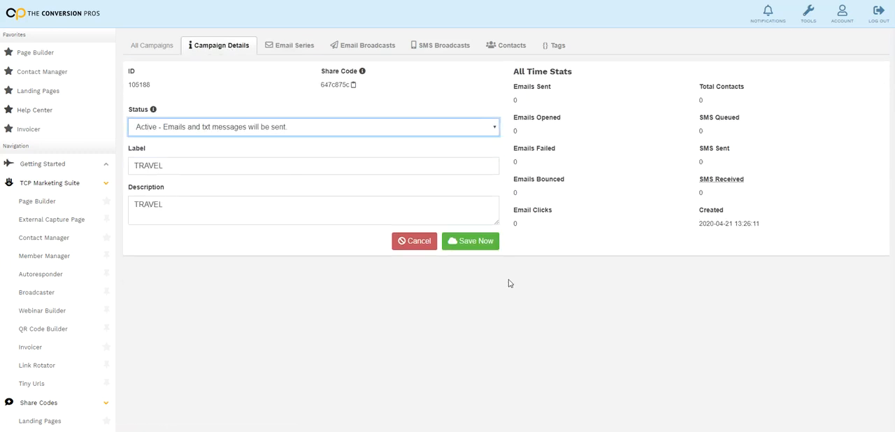
pyautogui.click(472, 241)
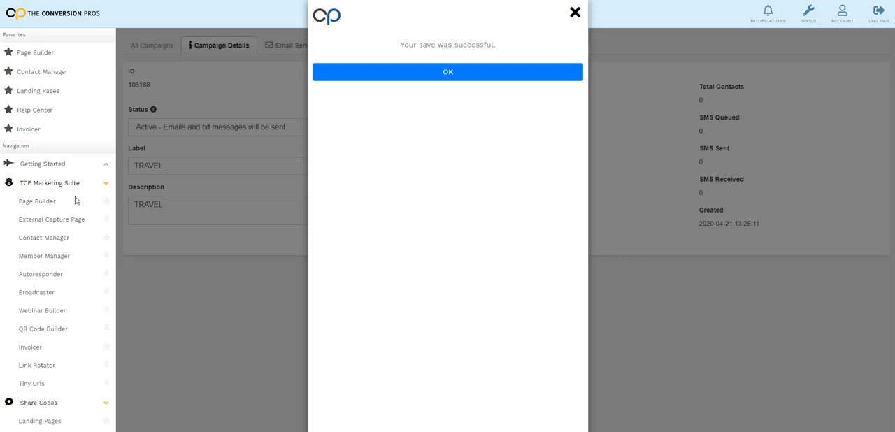
pyautogui.click(574, 13)
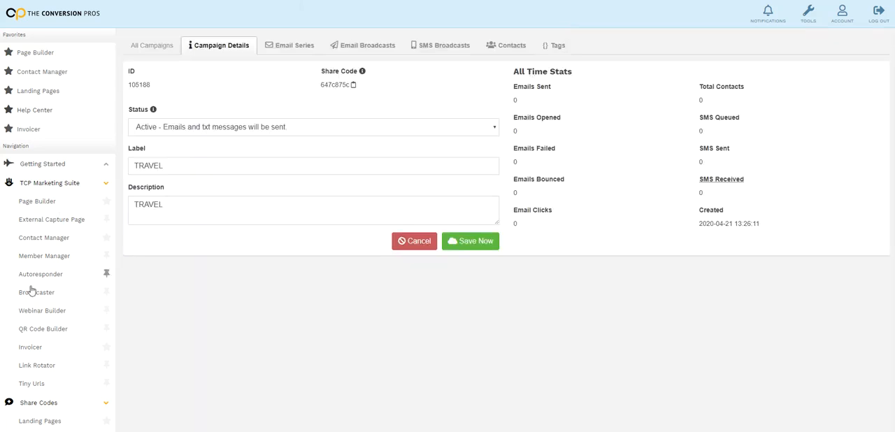
# Return to the Page Builder's page list and open the HEIT1 page for editing
pyautogui.click(44, 203)
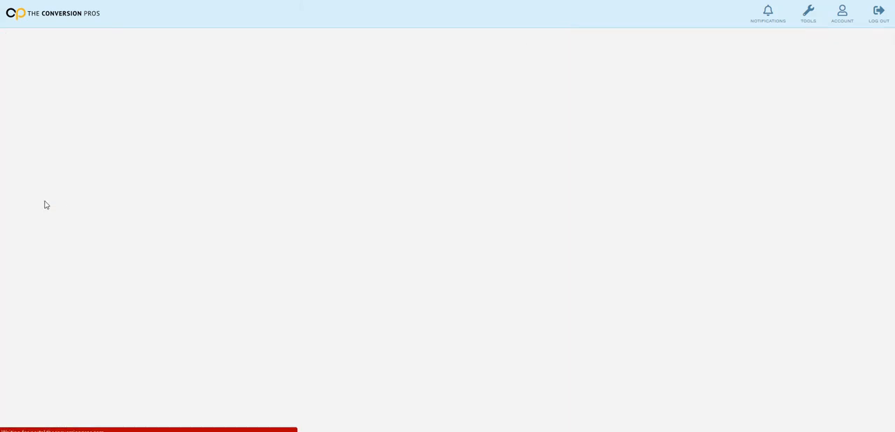
pyautogui.click(845, 44)
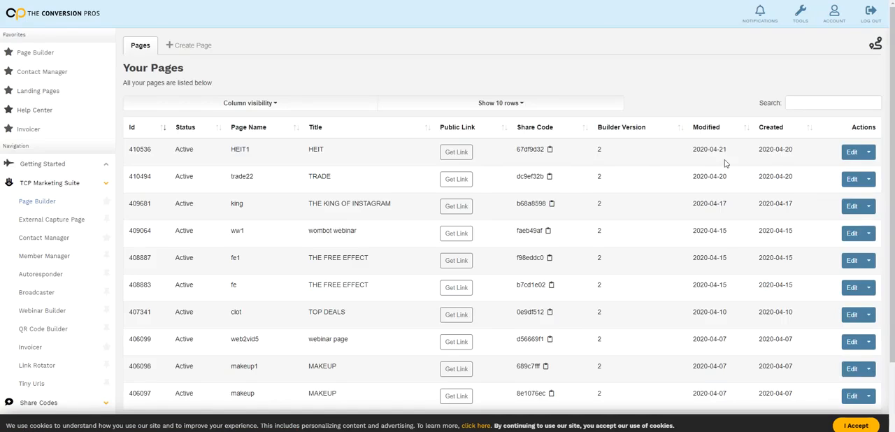
pyautogui.click(852, 154)
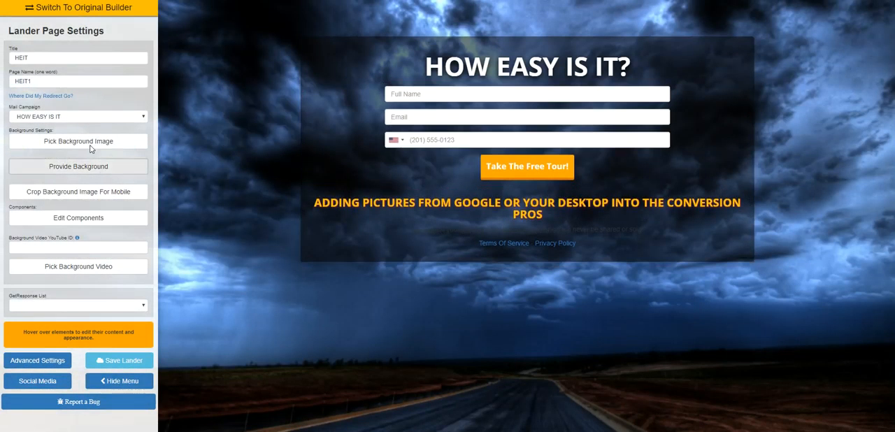
# Change the HEIT1 page's mail campaign to TRAVEL and save the lander
pyautogui.click(141, 118)
pyautogui.scroll(-5, 38, 210)
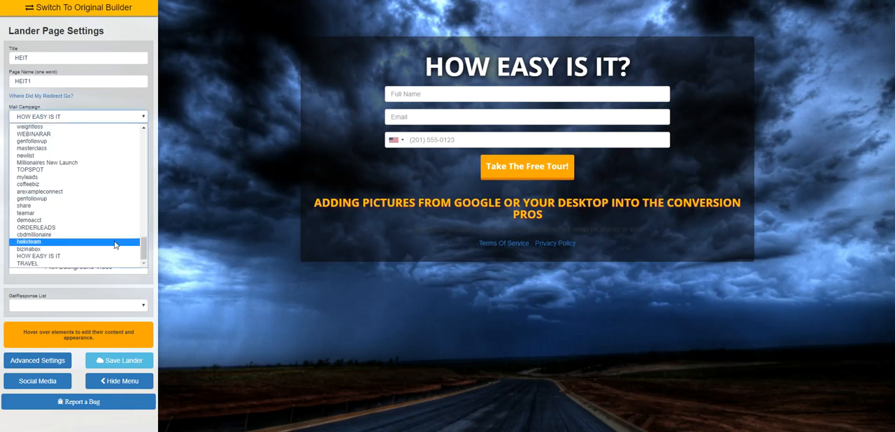
pyautogui.click(33, 264)
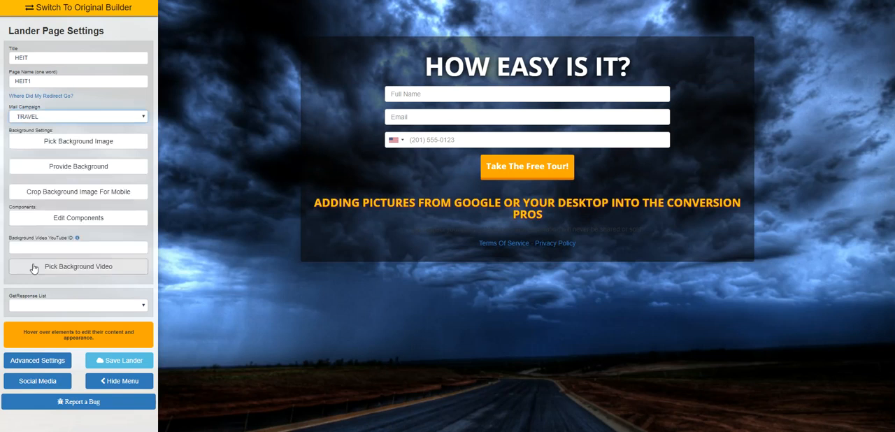
pyautogui.click(99, 364)
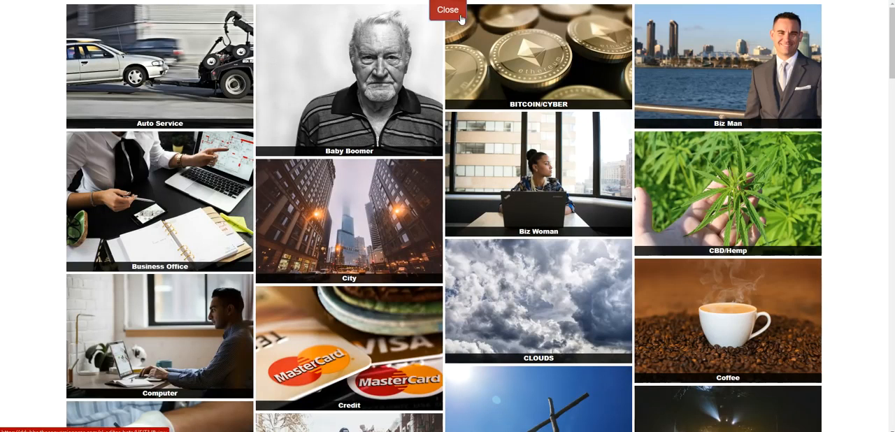
# Return to the HEIT1 page editor and look through the available mail campaigns, keeping TRAVEL selected
pyautogui.click(448, 8)
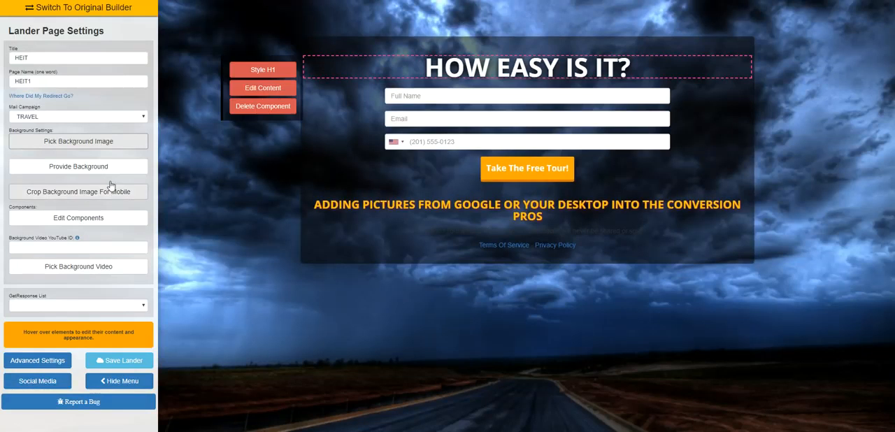
pyautogui.click(100, 121)
pyautogui.click(114, 279)
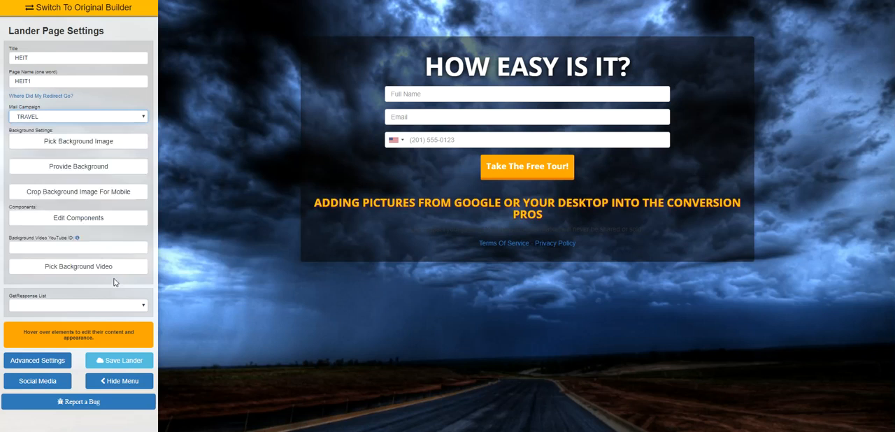
pyautogui.click(100, 120)
pyautogui.scroll(5, 110, 175)
pyautogui.scroll(-10, 110, 175)
pyautogui.click(238, 202)
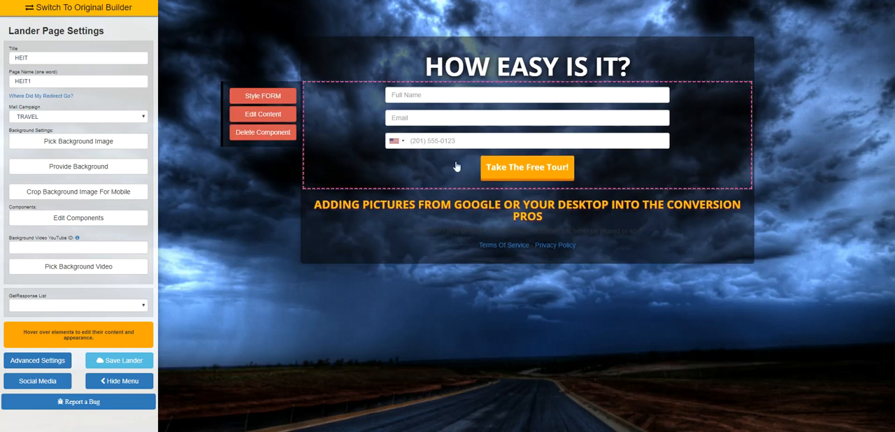
# Inspect the form component's editing options on the HEIT1 page and return to the page list
pyautogui.moveTo(572, 122)
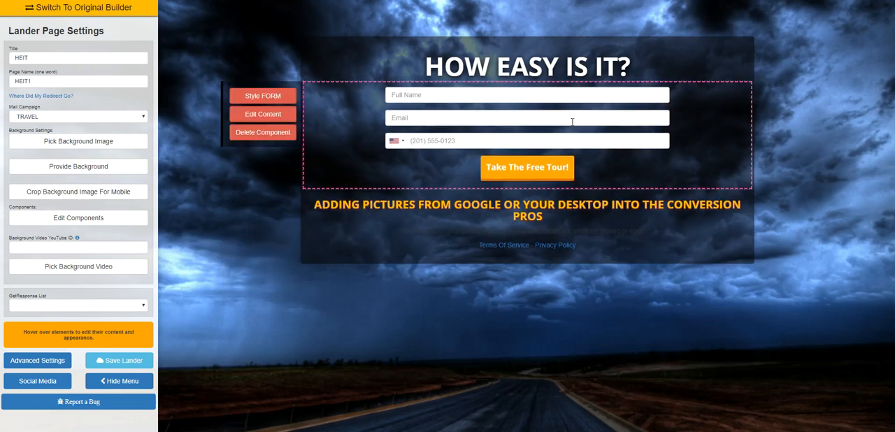
pyautogui.click(290, 132)
pyautogui.click(288, 146)
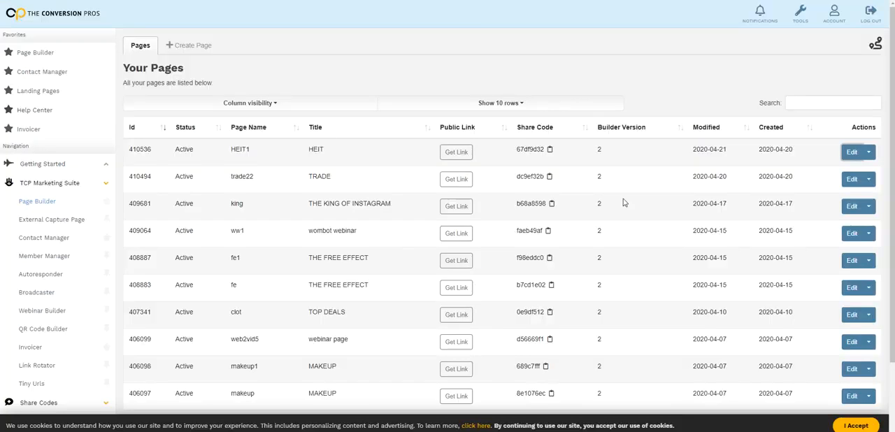
pyautogui.scroll(-2, 410, 165)
pyautogui.scroll(2, 397, 203)
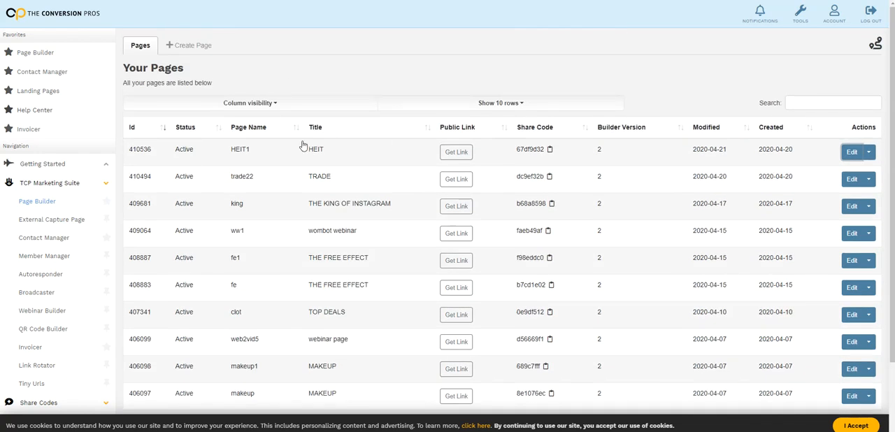